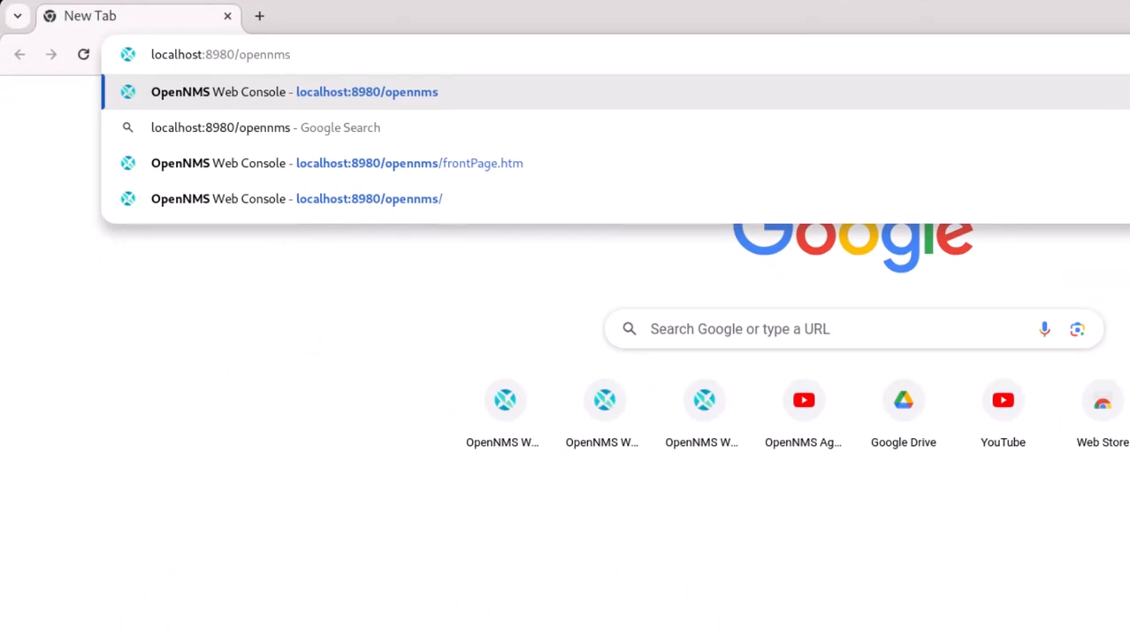
Load localhost:8980/opennms and open the foreign source definition of the selfmonitor provisioning requisition for editing
{"action": "key", "text": "Return"}
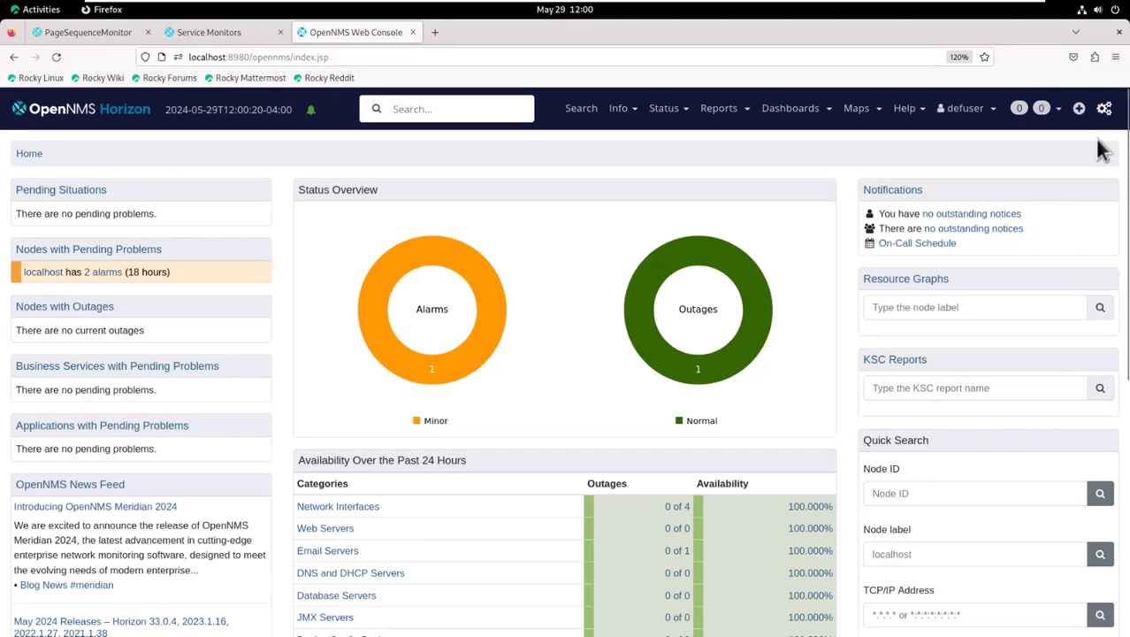
{"action": "left_click", "coordinate": [1103, 110]}
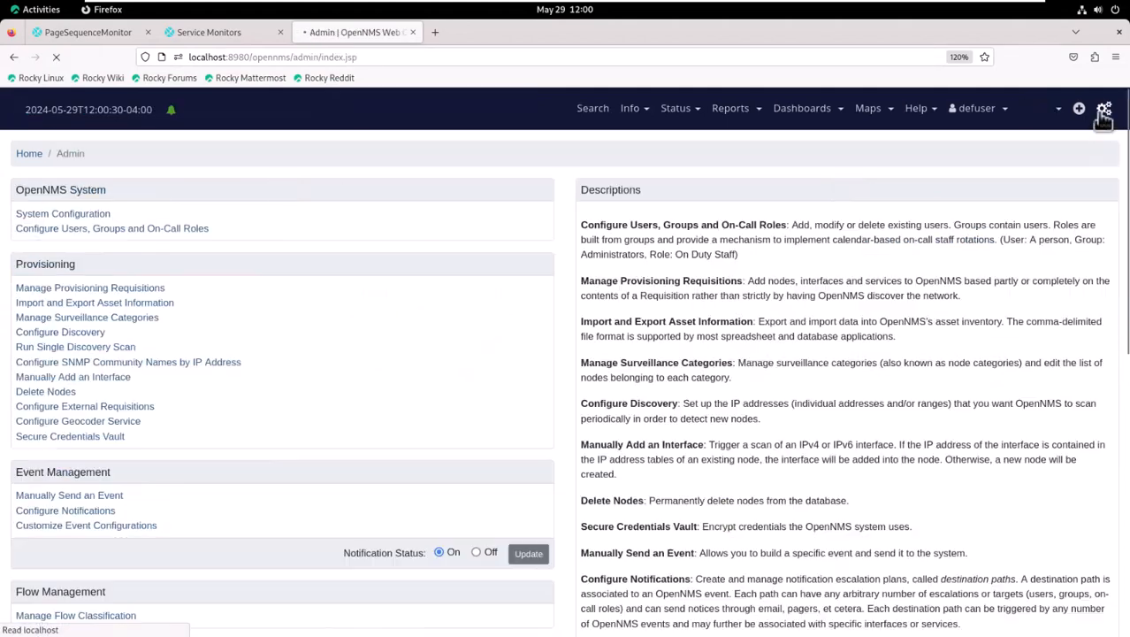
{"action": "left_click", "coordinate": [159, 290]}
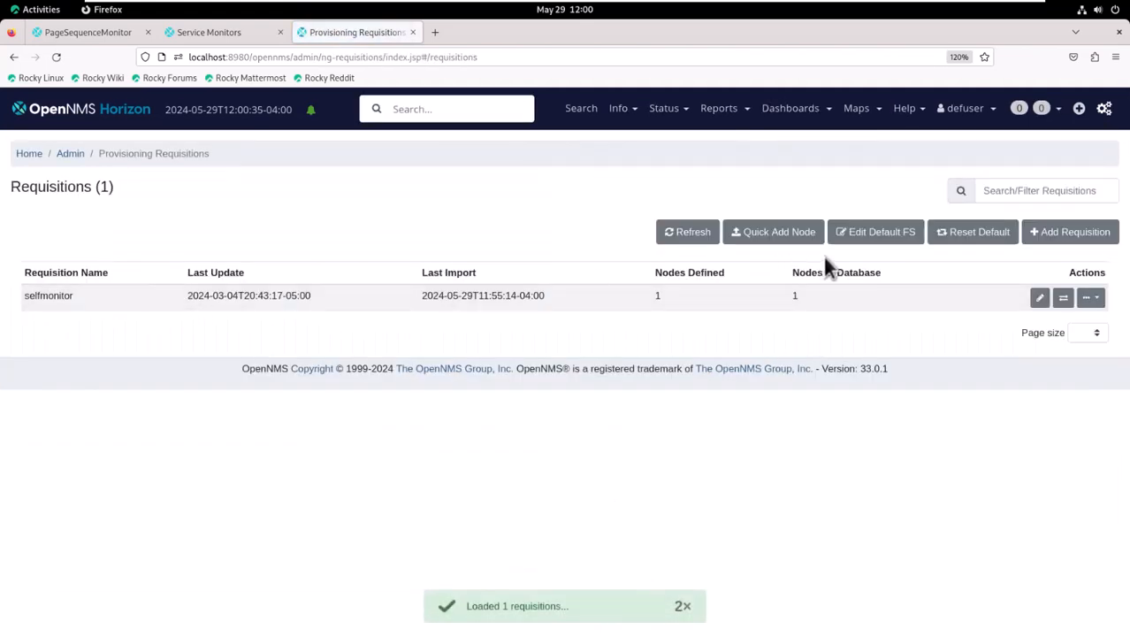
{"action": "left_click", "coordinate": [1042, 299]}
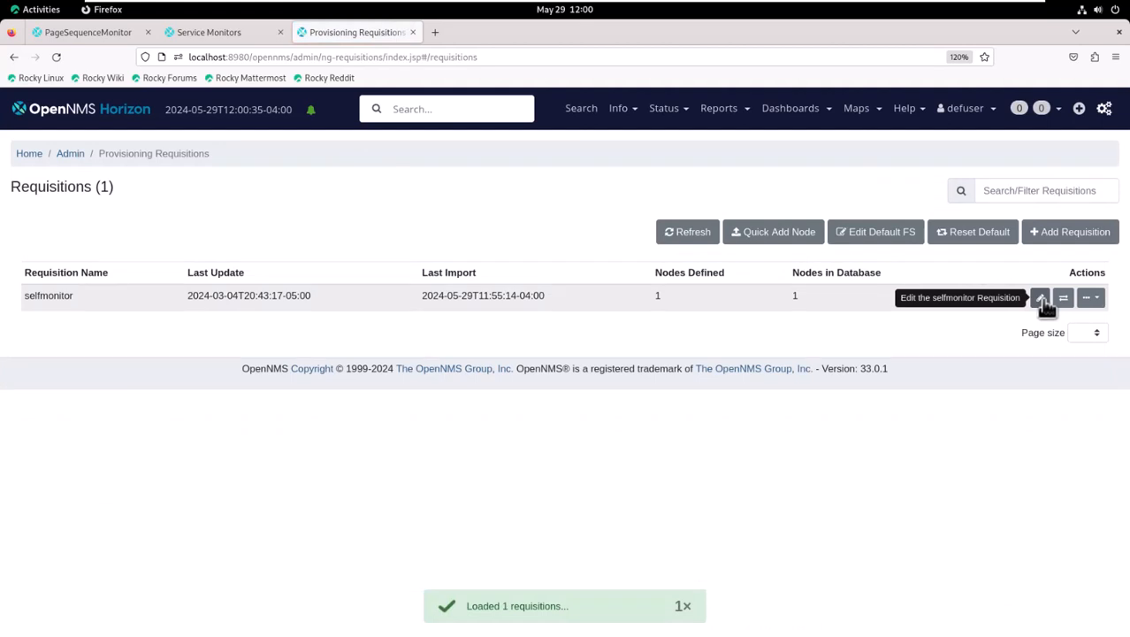
{"action": "left_click", "coordinate": [1042, 299]}
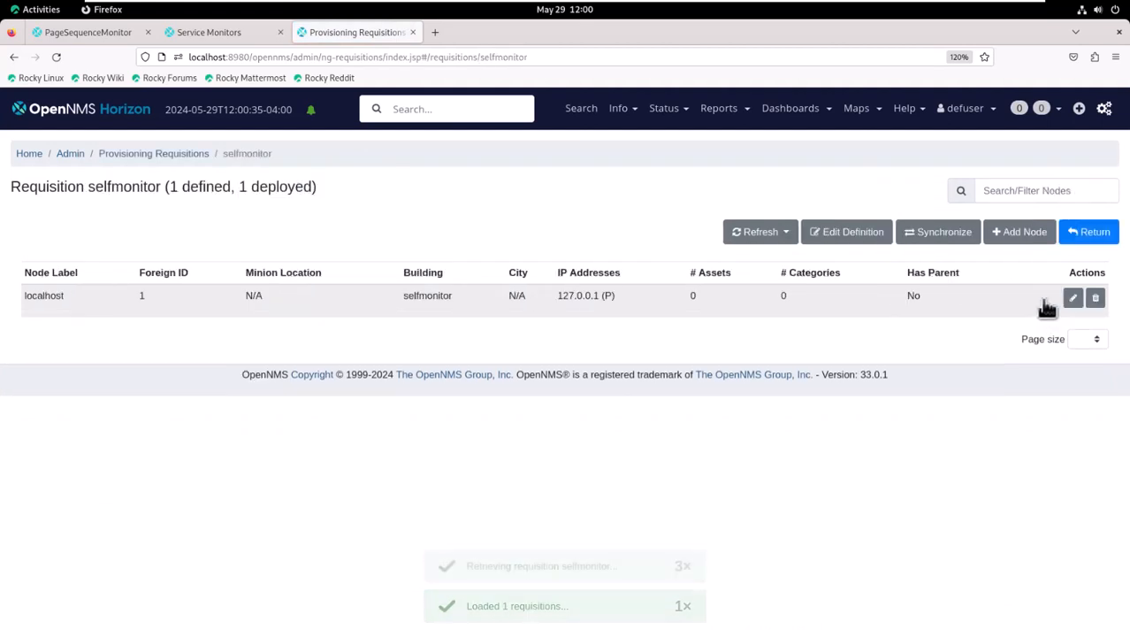
{"action": "left_click", "coordinate": [865, 235]}
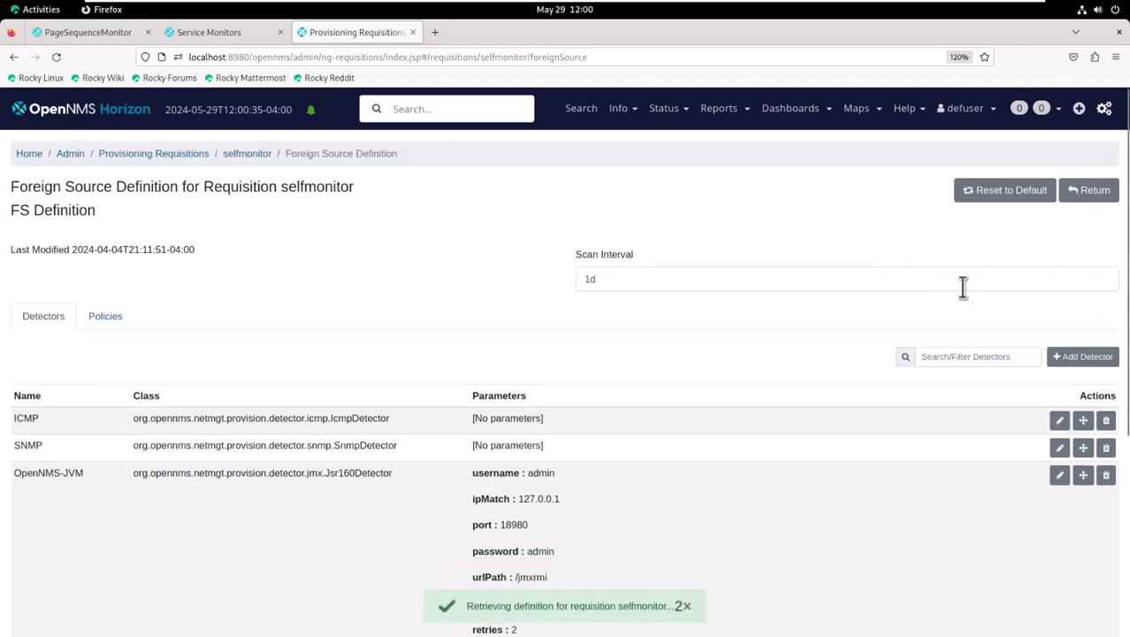
Start a new detector named OpenNMS-PSM with the class org.opennms.netmgt.provision.detector.simple.HttpDetector
{"action": "left_click", "coordinate": [1074, 357]}
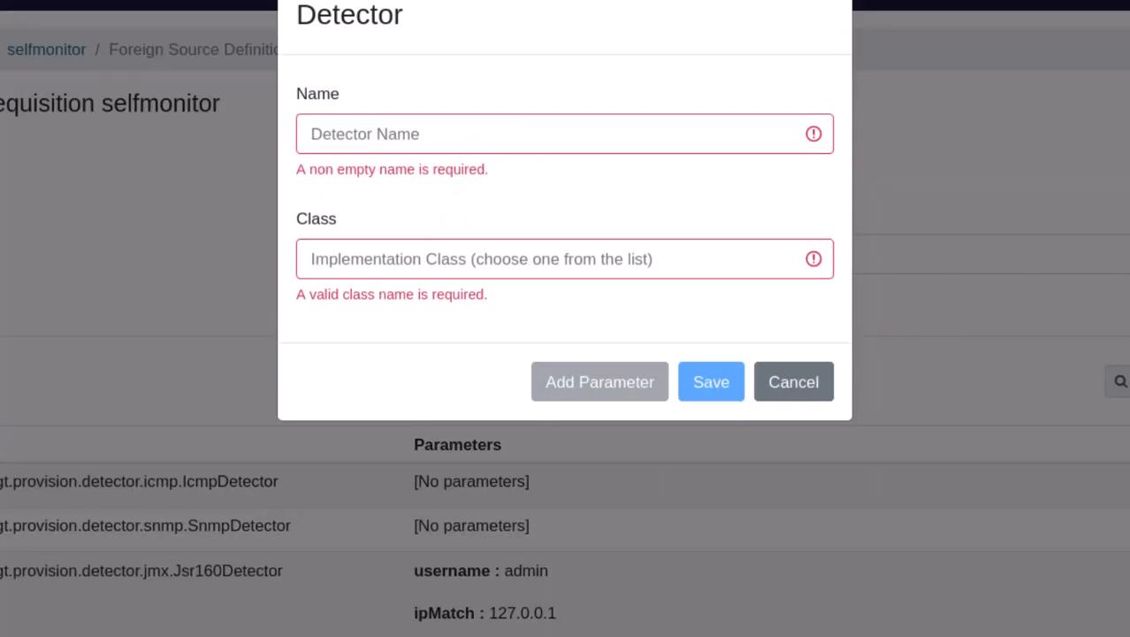
{"action": "left_click", "coordinate": [572, 135]}
{"action": "type", "text": "Open"}
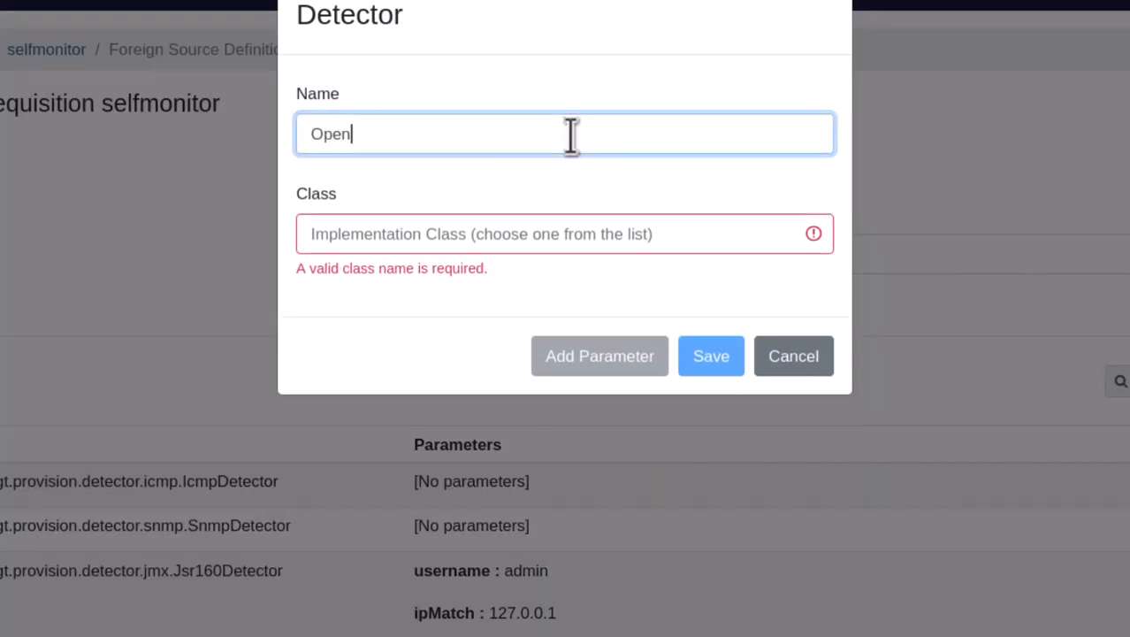
{"action": "type", "text": "NMS-PSM"}
{"action": "key", "text": "Tab"}
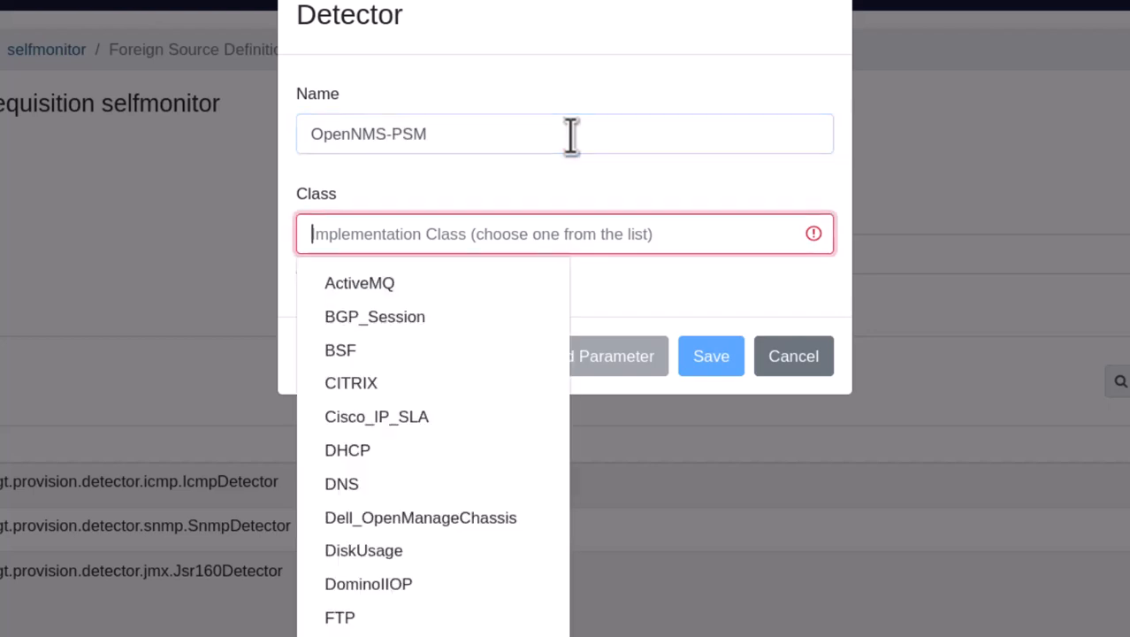
{"action": "type", "text": "http"}
{"action": "key", "text": "Return"}
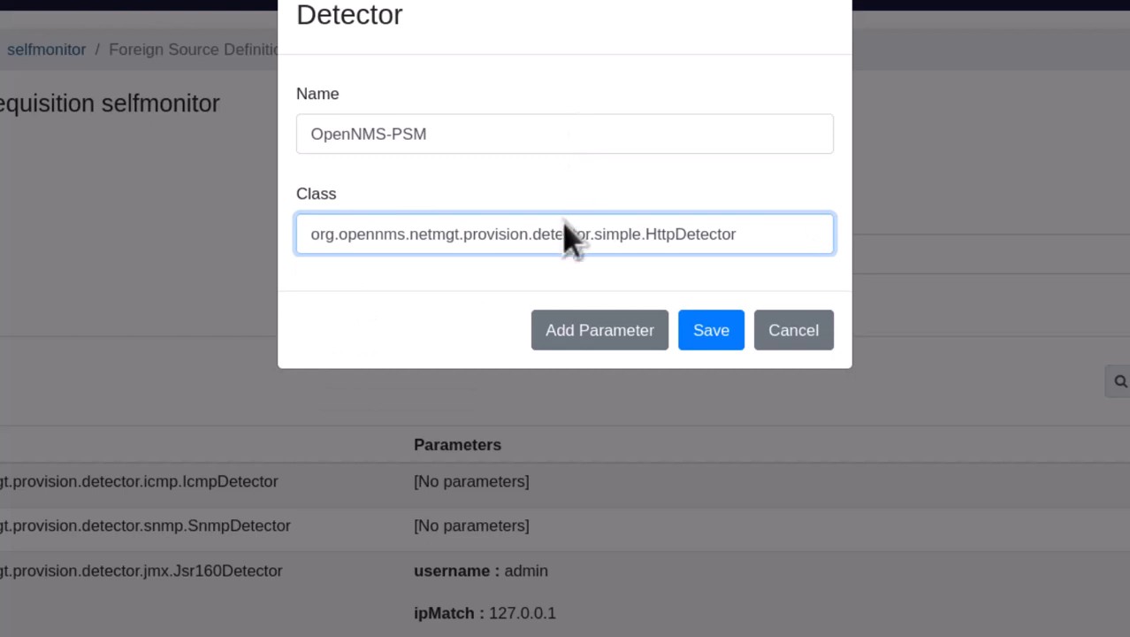
Add a port parameter with the value 8980 to the OpenNMS-PSM detector
{"action": "left_click", "coordinate": [607, 334]}
{"action": "left_click", "coordinate": [595, 295]}
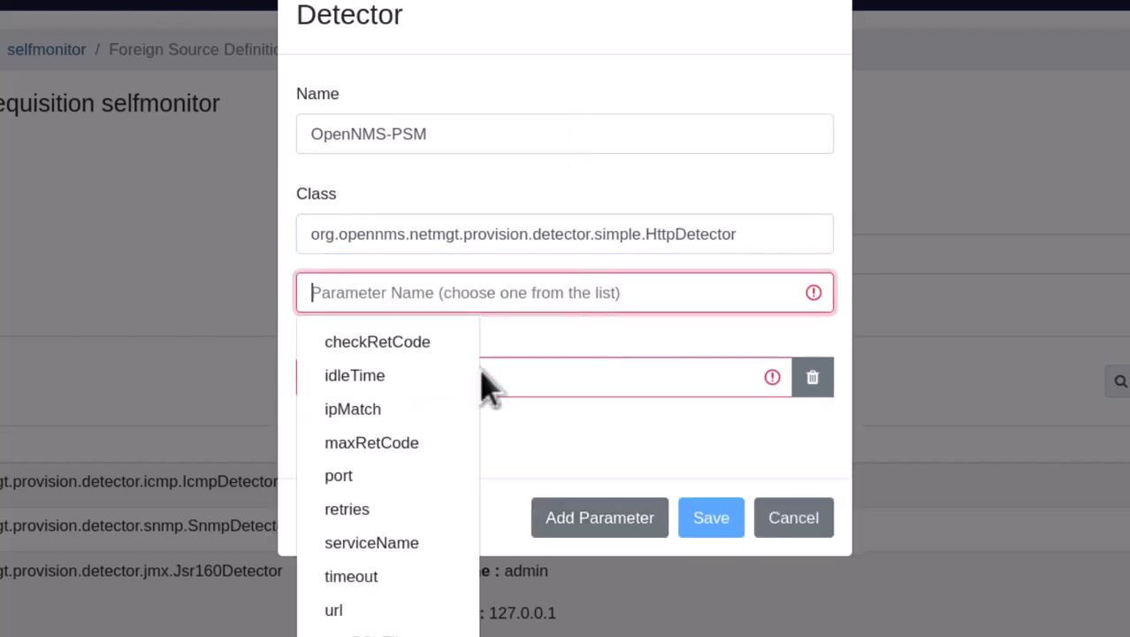
{"action": "left_click", "coordinate": [337, 477]}
{"action": "left_click", "coordinate": [318, 329]}
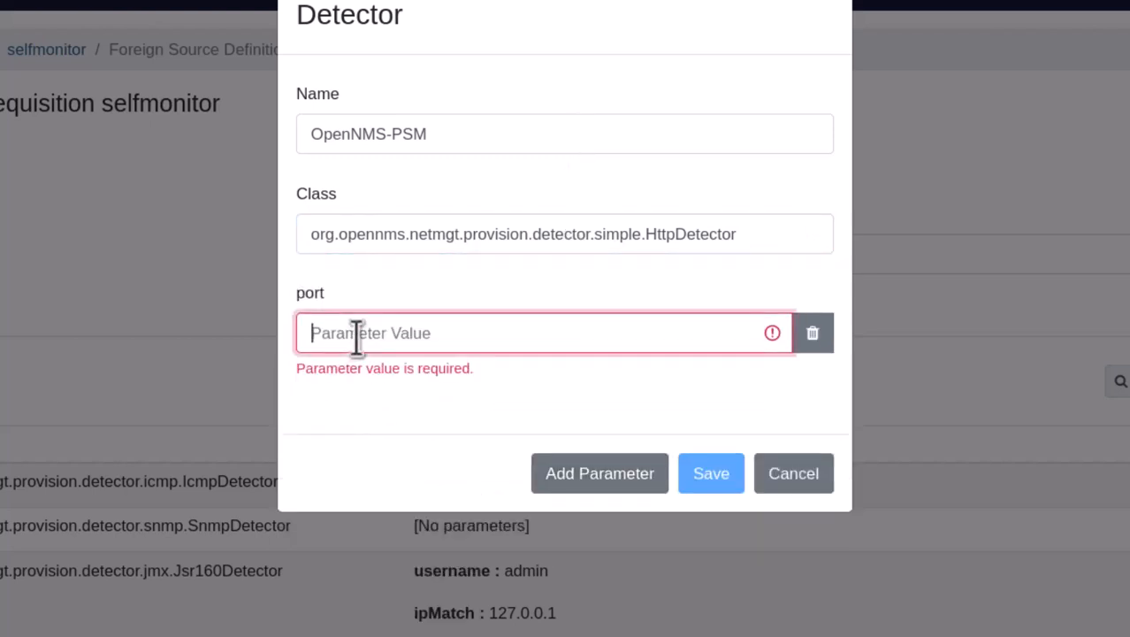
{"action": "type", "text": "8980"}
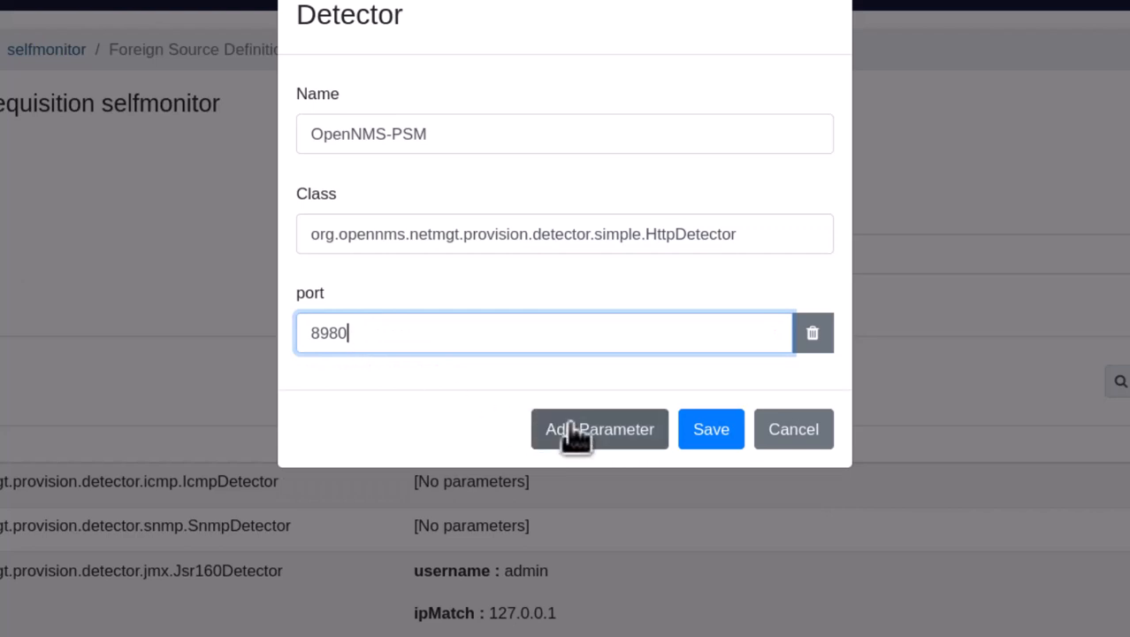
Add a url parameter with the value /opennms to the detector and save the detector
{"action": "left_click", "coordinate": [571, 426]}
{"action": "left_click", "coordinate": [535, 389]}
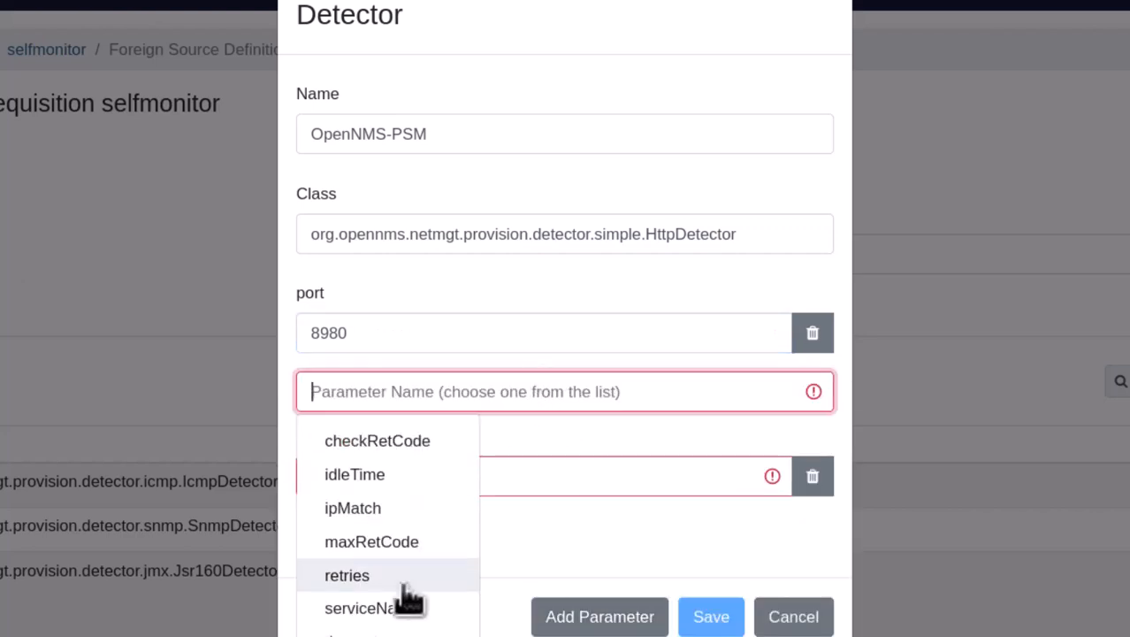
{"action": "left_click", "coordinate": [402, 636]}
{"action": "left_click", "coordinate": [404, 435]}
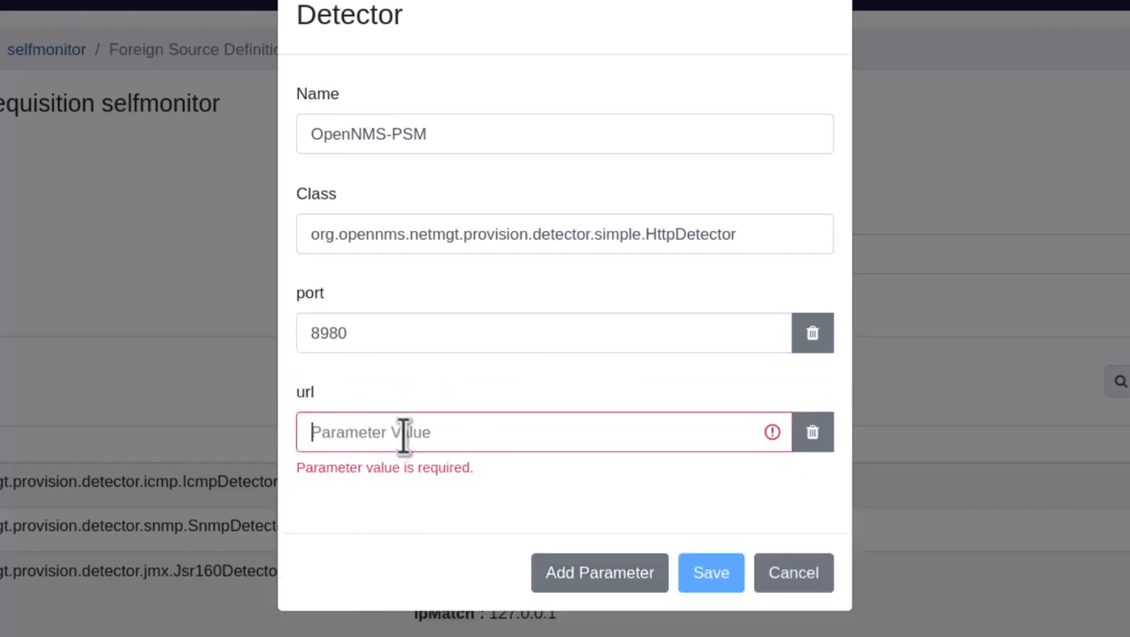
{"action": "type", "text": "/opennms"}
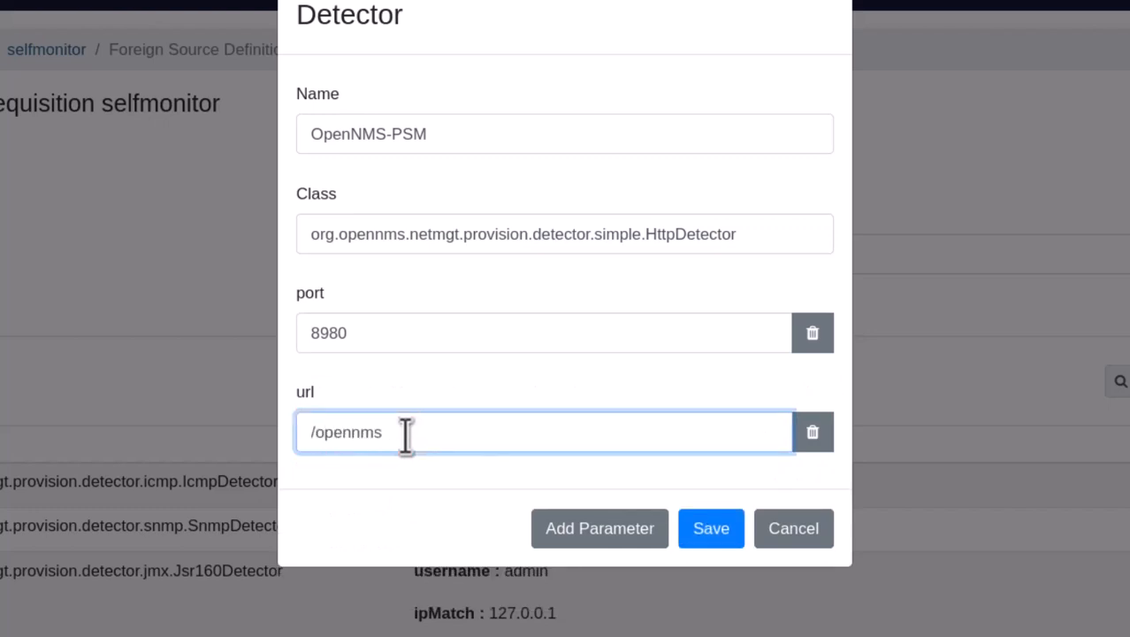
{"action": "left_click", "coordinate": [404, 480]}
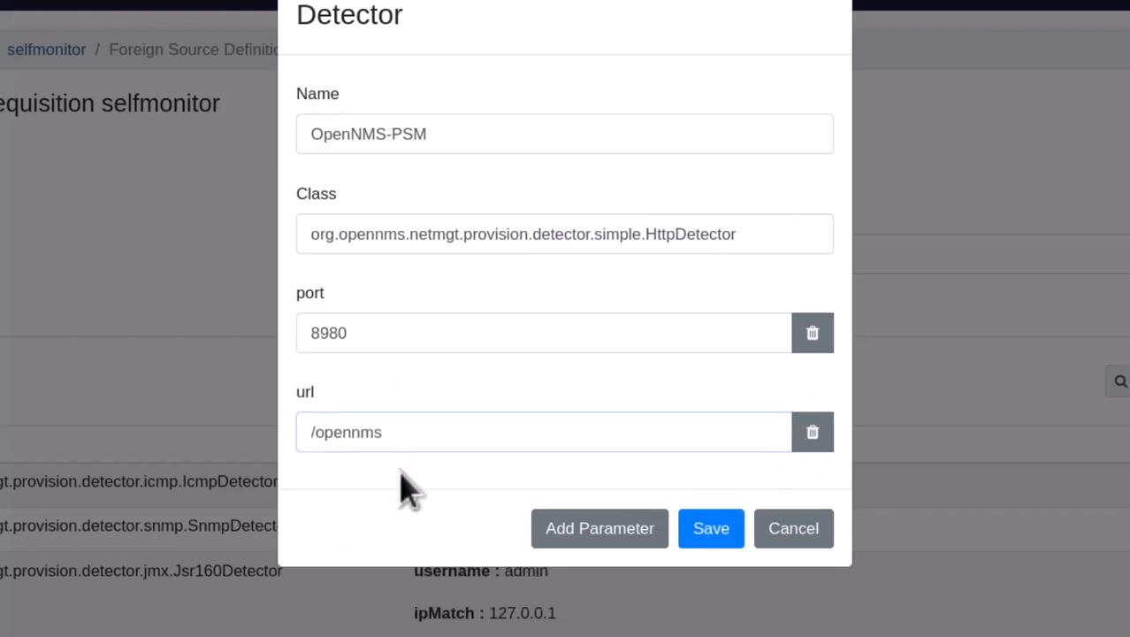
{"action": "left_click", "coordinate": [718, 533]}
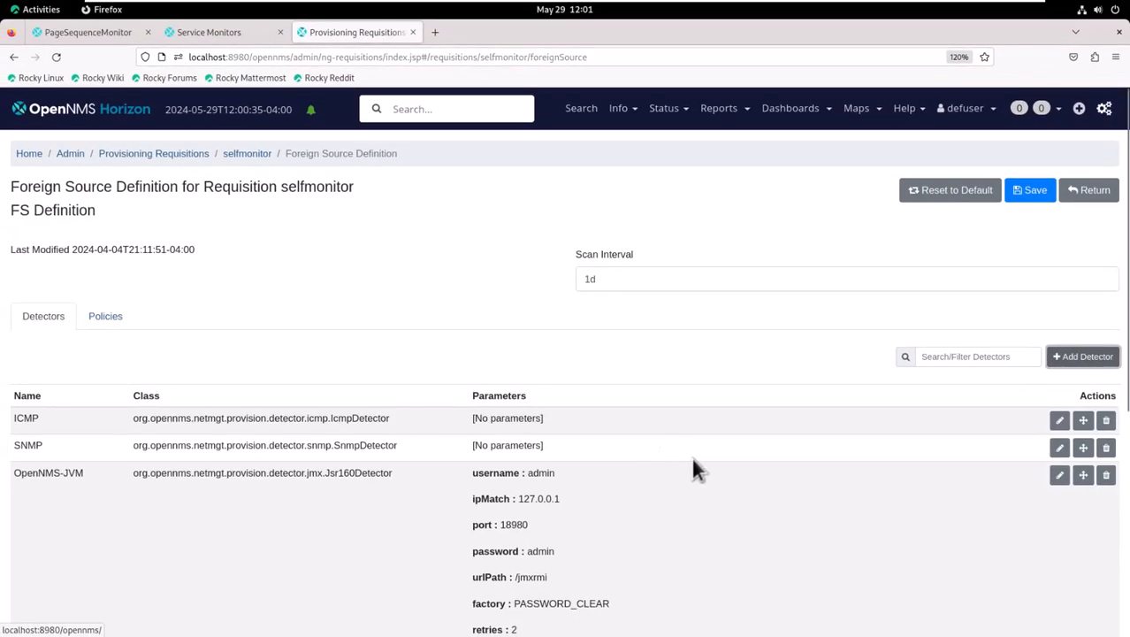
Check the OpenNMS-PSM entry in the detector list, then save the foreign source definition and return to the selfmonitor requisition
{"action": "scroll", "coordinate": [691, 455], "scroll_direction": "down", "scroll_amount": 5}
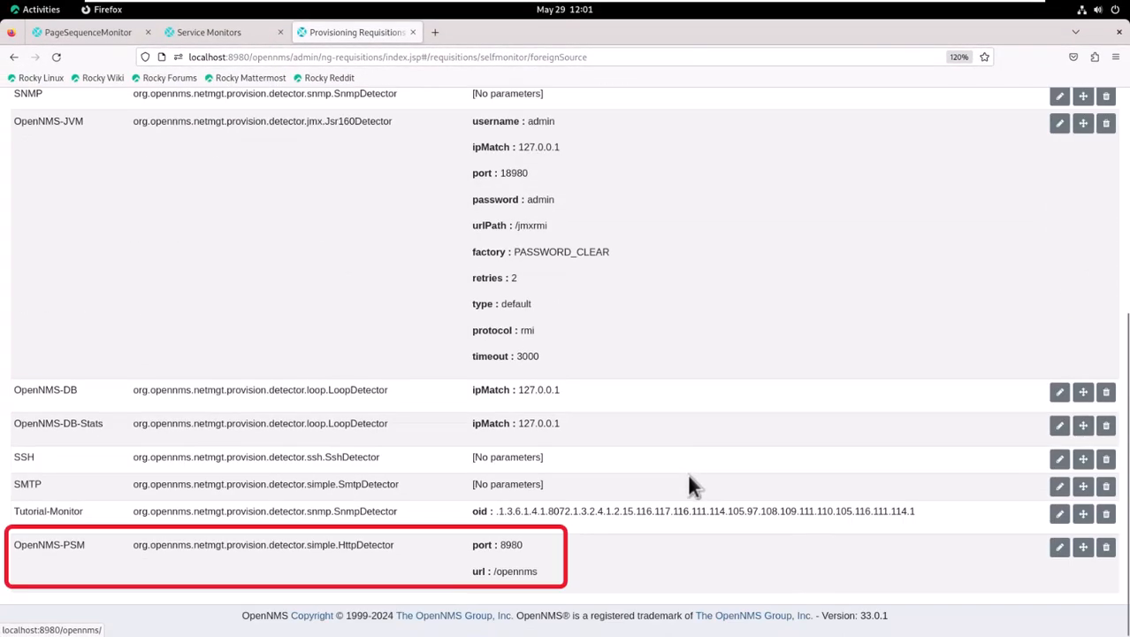
{"action": "scroll", "coordinate": [690, 485], "scroll_direction": "up", "scroll_amount": 5}
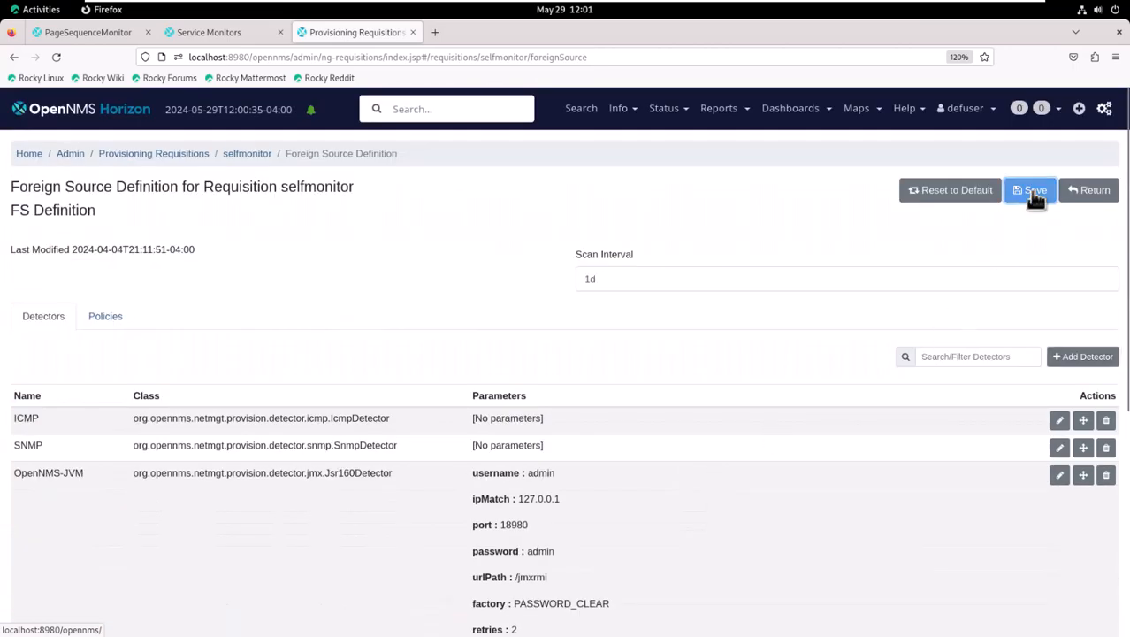
{"action": "left_click", "coordinate": [1033, 190]}
{"action": "left_click", "coordinate": [1097, 195]}
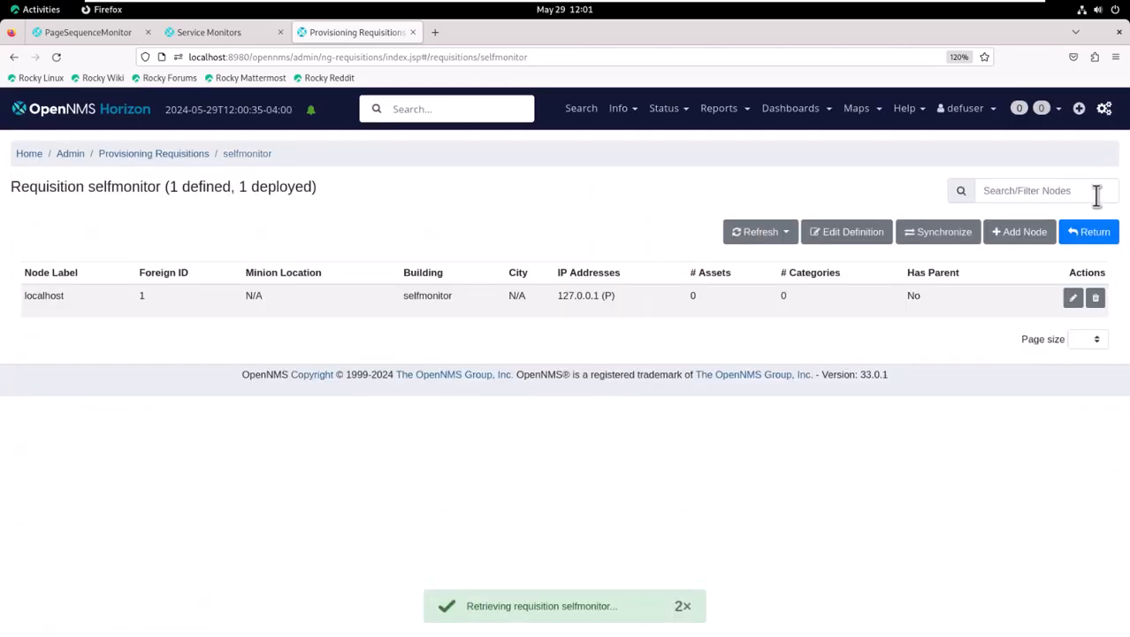
Synchronize the selfmonitor requisition with the option to scan all nodes and return to the requisitions list
{"action": "left_click", "coordinate": [936, 234]}
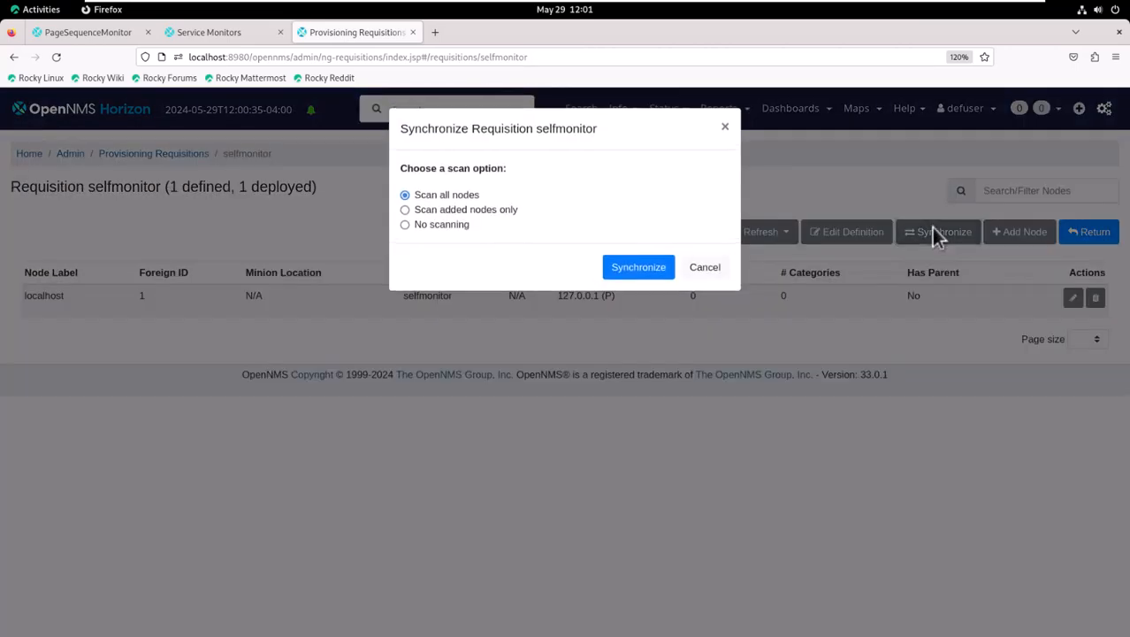
{"action": "left_click", "coordinate": [628, 270]}
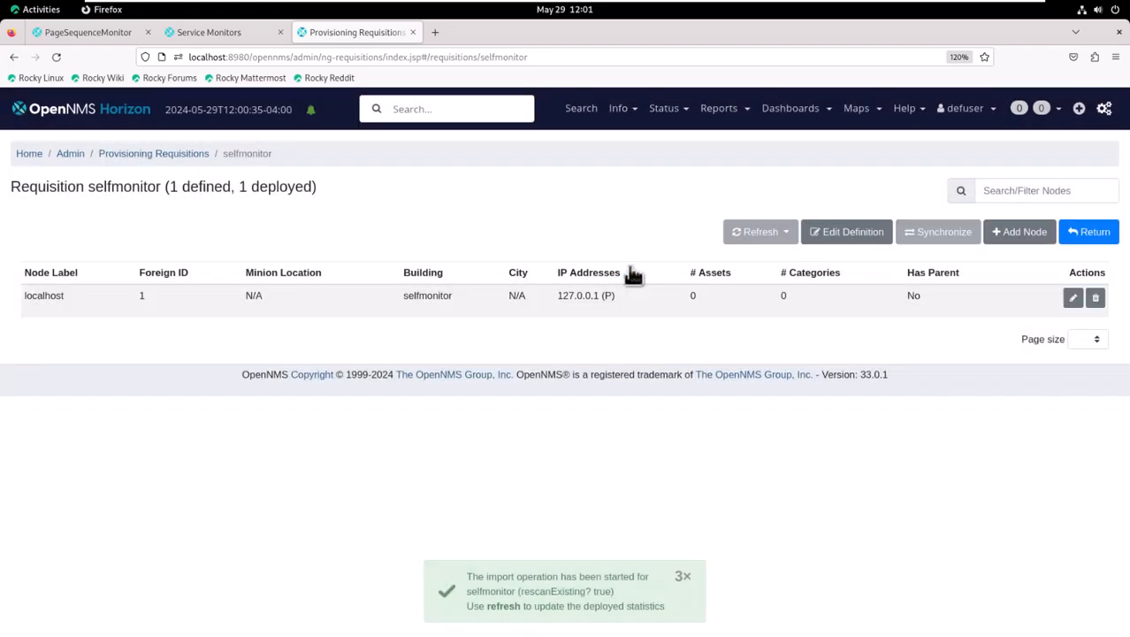
{"action": "left_click", "coordinate": [1088, 237]}
Open the localhost node's page from the node list and look through its details
{"action": "mouse_move", "coordinate": [607, 122]}
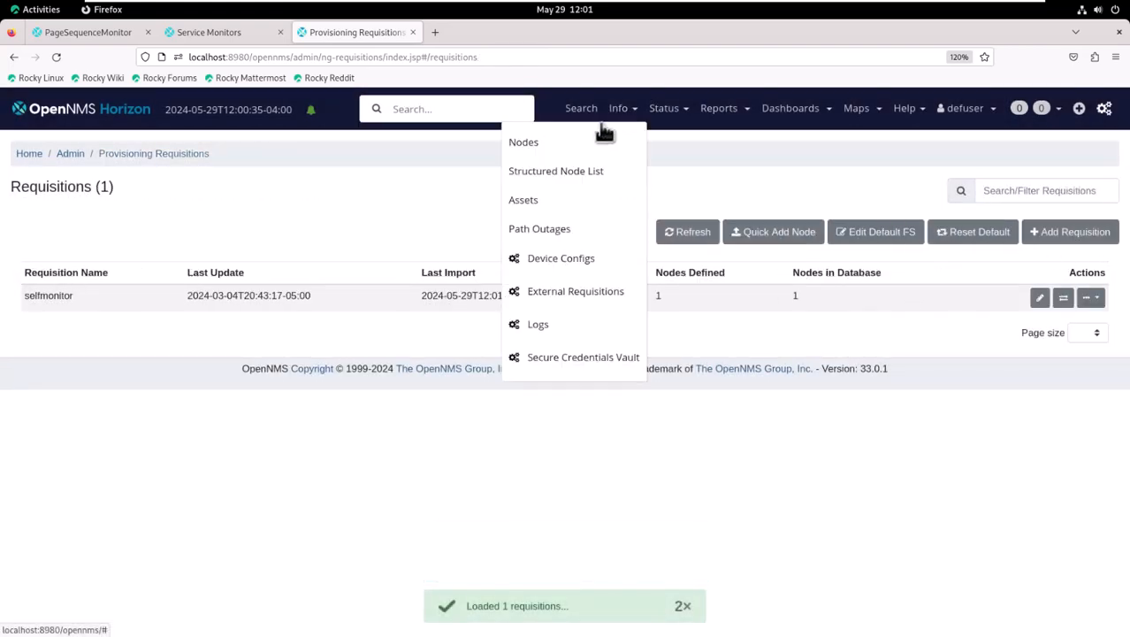
{"action": "left_click", "coordinate": [528, 151]}
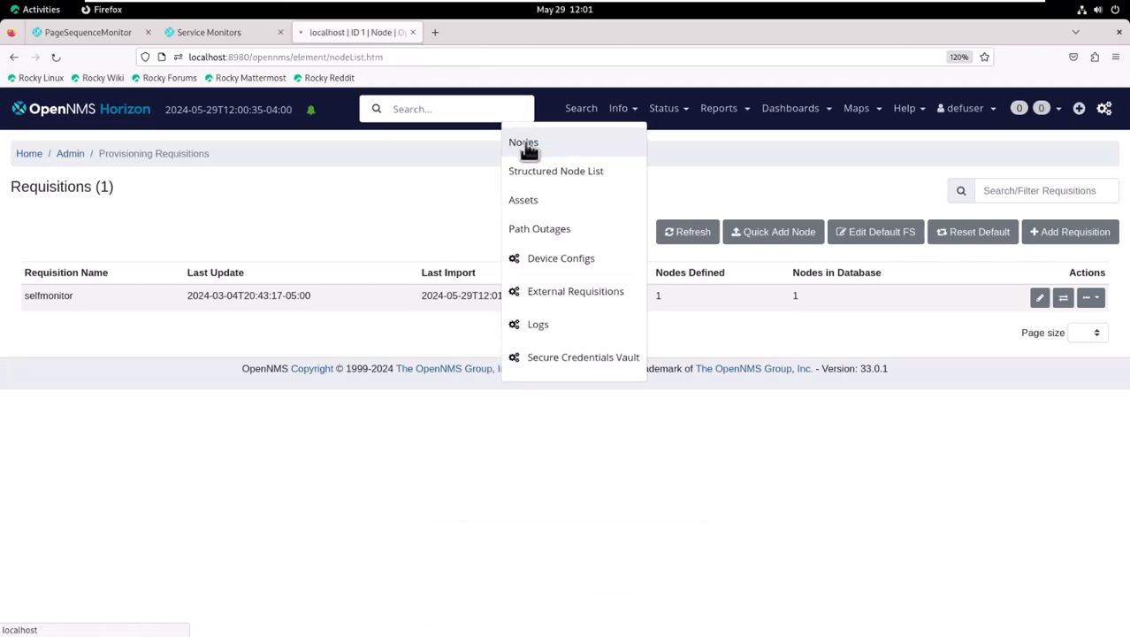
{"action": "scroll", "coordinate": [451, 249], "scroll_direction": "down", "scroll_amount": 5}
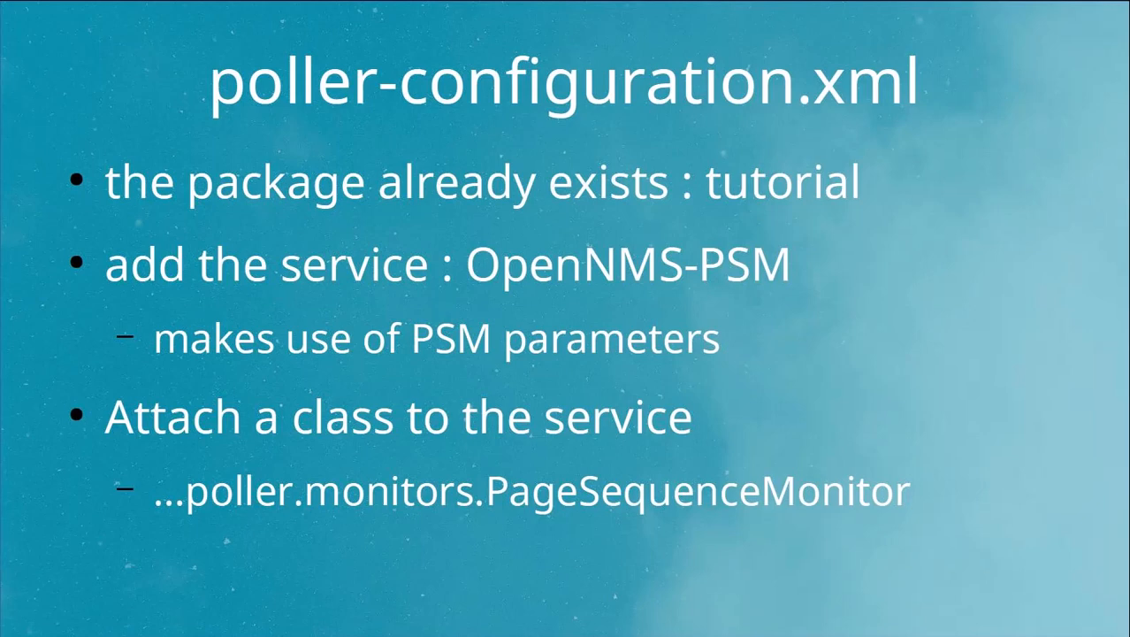
{"action": "key", "text": "Right"}
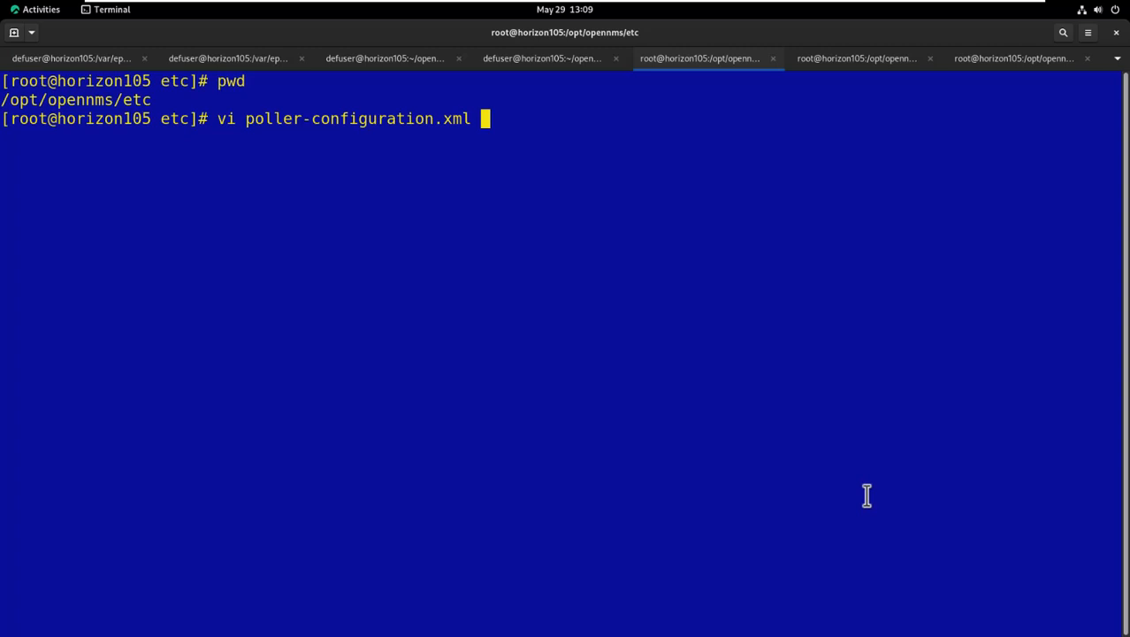
In the terminal, open poller-configuration.xml in vi and find the tutorial package
{"action": "key", "text": "Return"}
{"action": "type", "text": "/tutorial"}
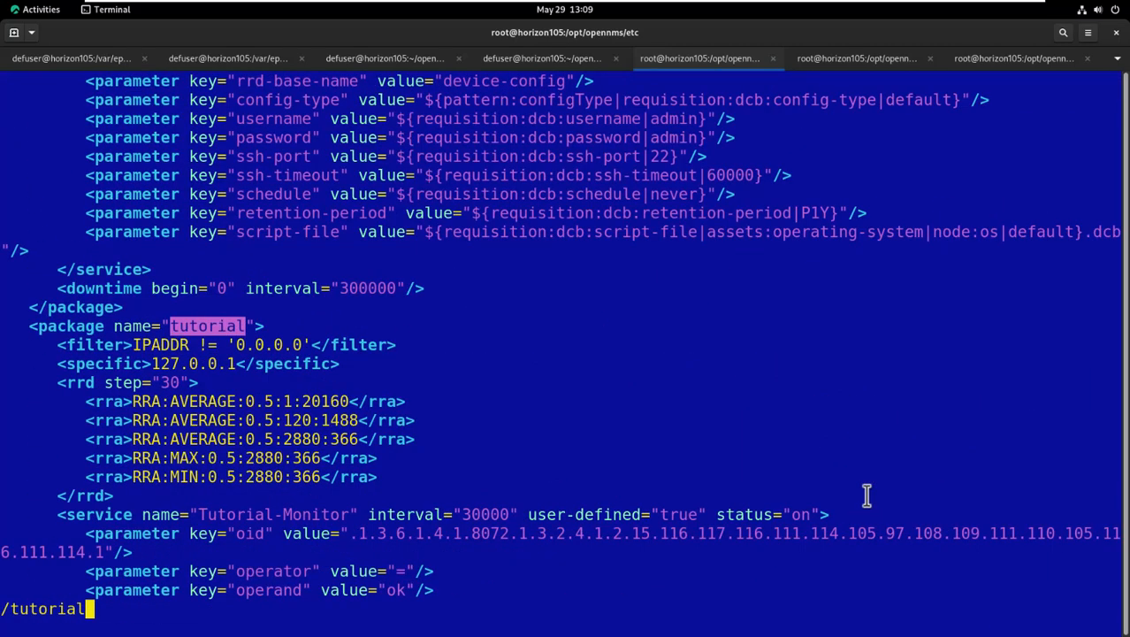
{"action": "key", "text": "Return"}
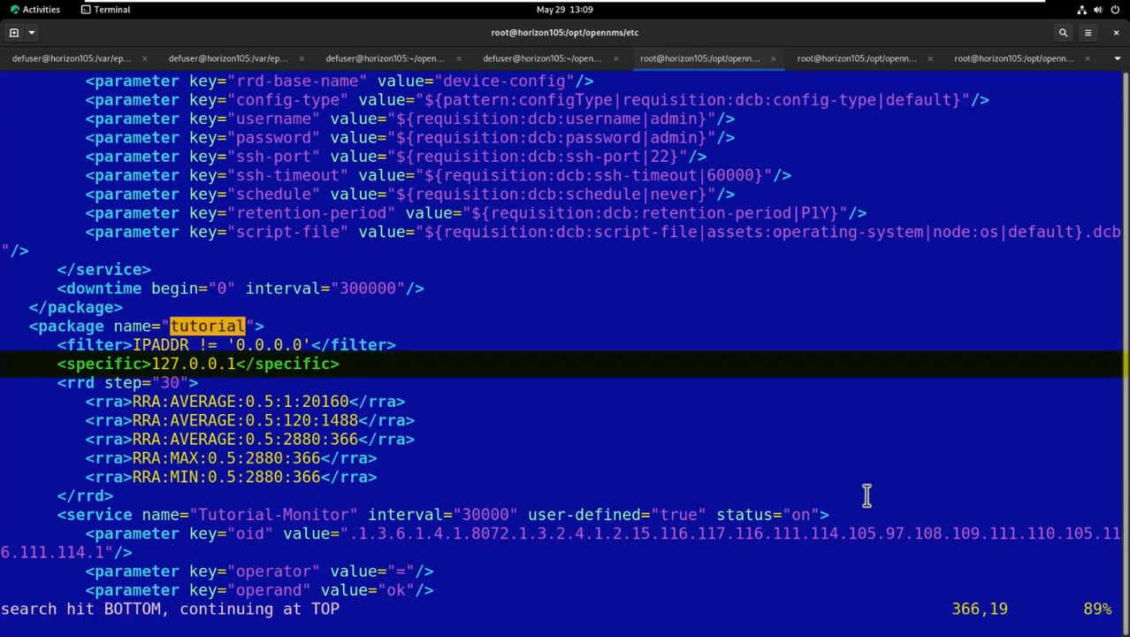
Below the Tutorial-Monitor service, add an OpenNMS-PSM service with interval 30000, user-defined true, status on, retry 1 and timeout 5000
{"action": "key", "text": "j"}
{"action": "key", "text": "j"}
{"action": "key", "text": "j"}
{"action": "key", "text": "j"}
{"action": "key", "text": "j"}
{"action": "key", "text": "j"}
{"action": "key", "text": "j"}
{"action": "key", "text": "j"}
{"action": "key", "text": "j"}
{"action": "key", "text": "j"}
{"action": "key", "text": "j"}
{"action": "key", "text": "j"}
{"action": "key", "text": "j"}
{"action": "key", "text": "j"}
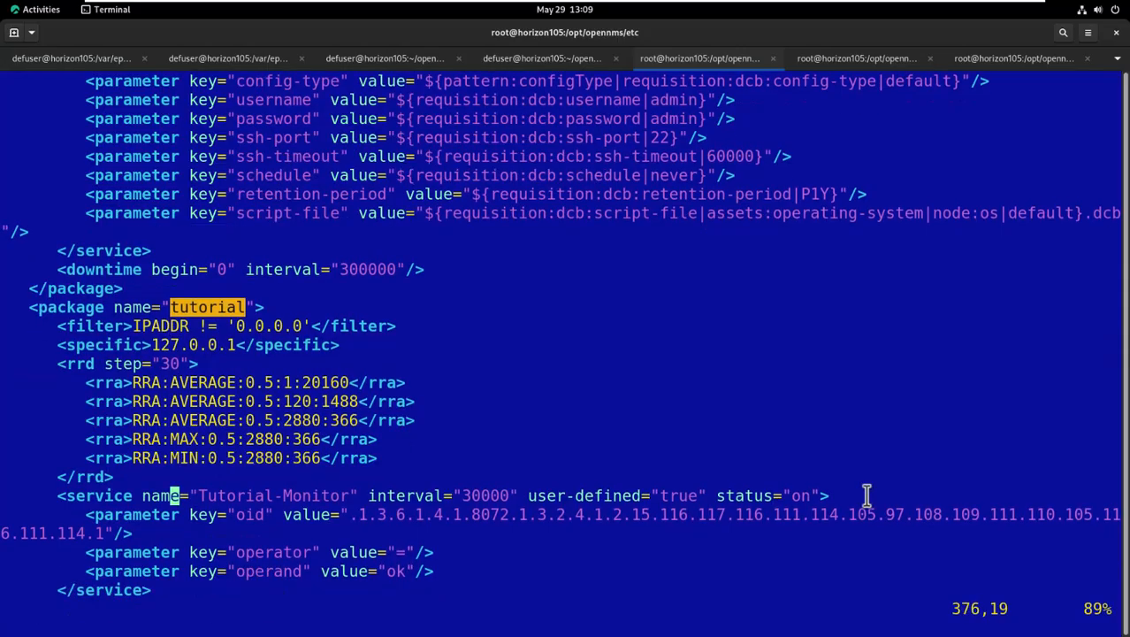
{"action": "key", "text": "j"}
{"action": "key", "text": "k"}
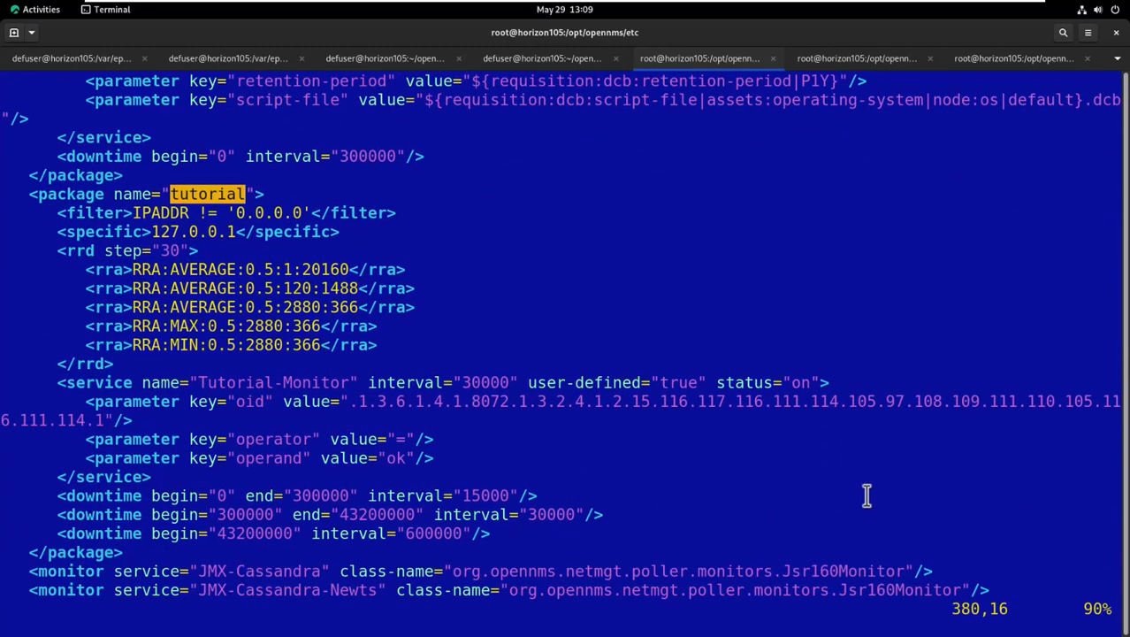
{"action": "key", "text": "o"}
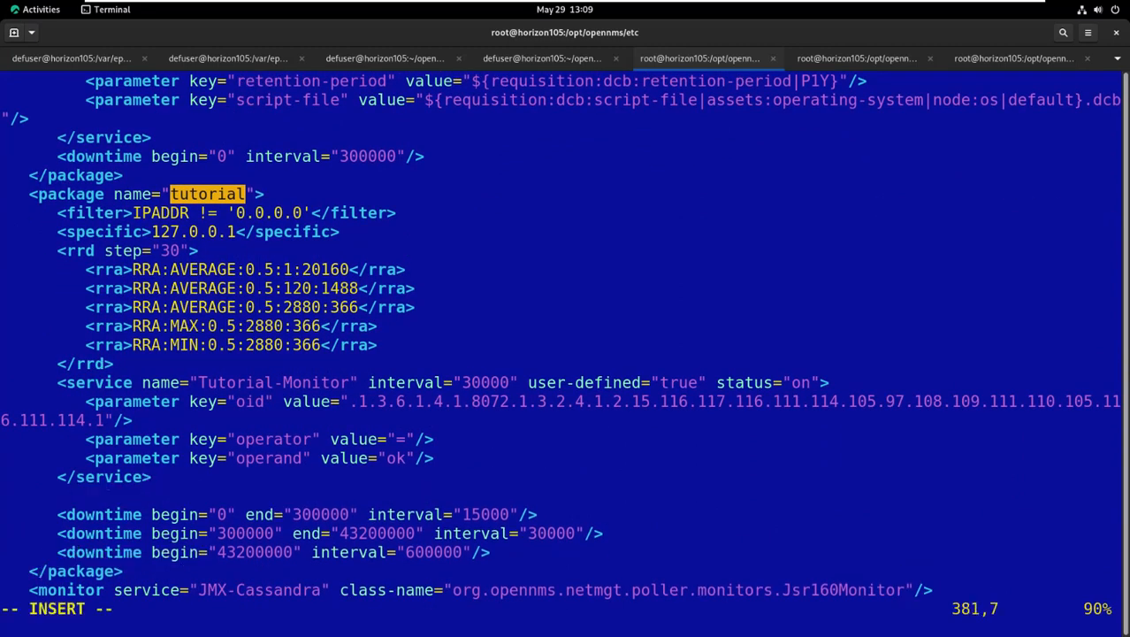
{"action": "type", "text": "<service name=\"OpenNMS-PSM\" interval=\"30000\" user-defined=\"true\" status=\"on\">          <parameter key=\"retry\" value=\"1\"/>          <parameter key=\"timeout\" value=\"5000\"/>       </service>"}
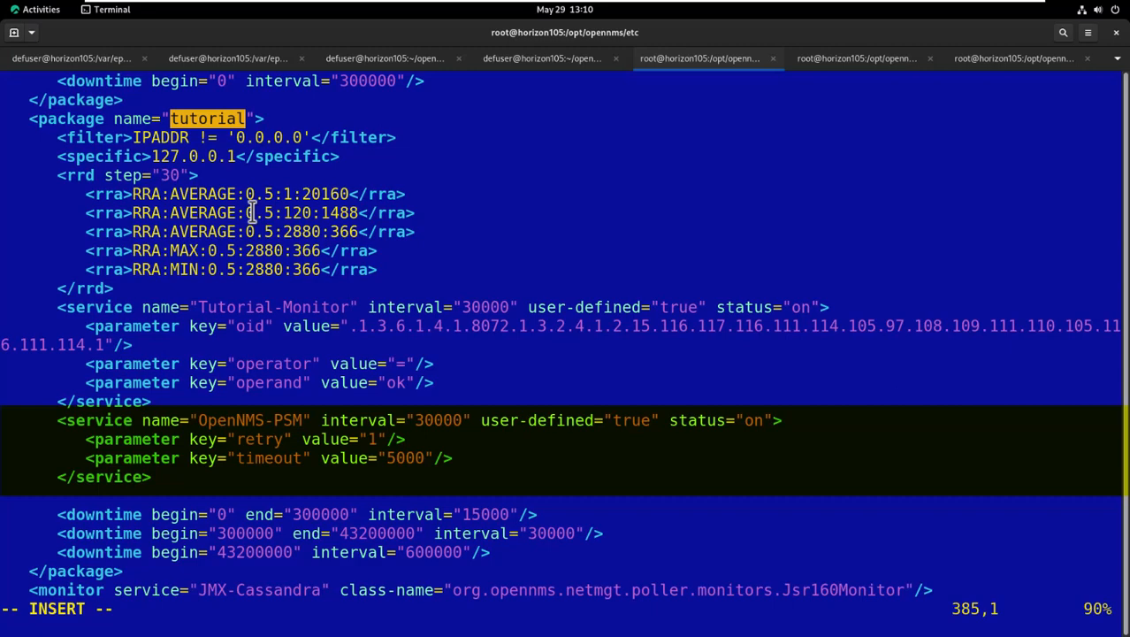
Add a page-sequence parameter containing an empty page-sequence element to the OpenNMS-PSM service
{"action": "type", "text": "<parameter key=\"page-sequence\">    <page-sequence>    </page-sequence> </parameter>"}
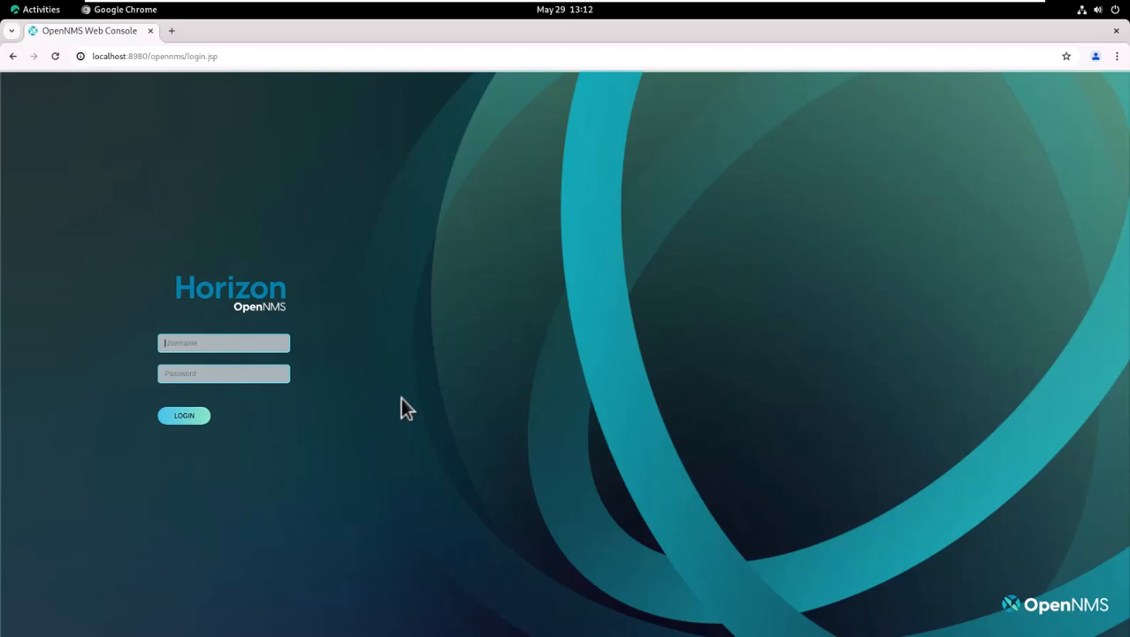
Open the login page's source and go through the occurrences of "login" in it
{"action": "right_click", "coordinate": [400, 397]}
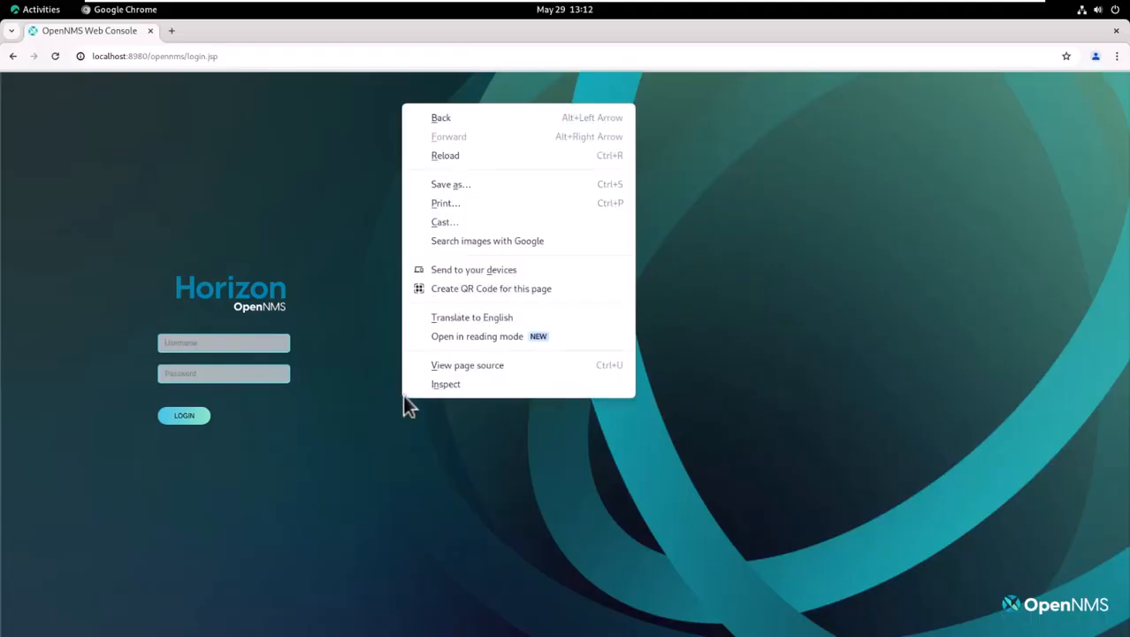
{"action": "left_click", "coordinate": [440, 370]}
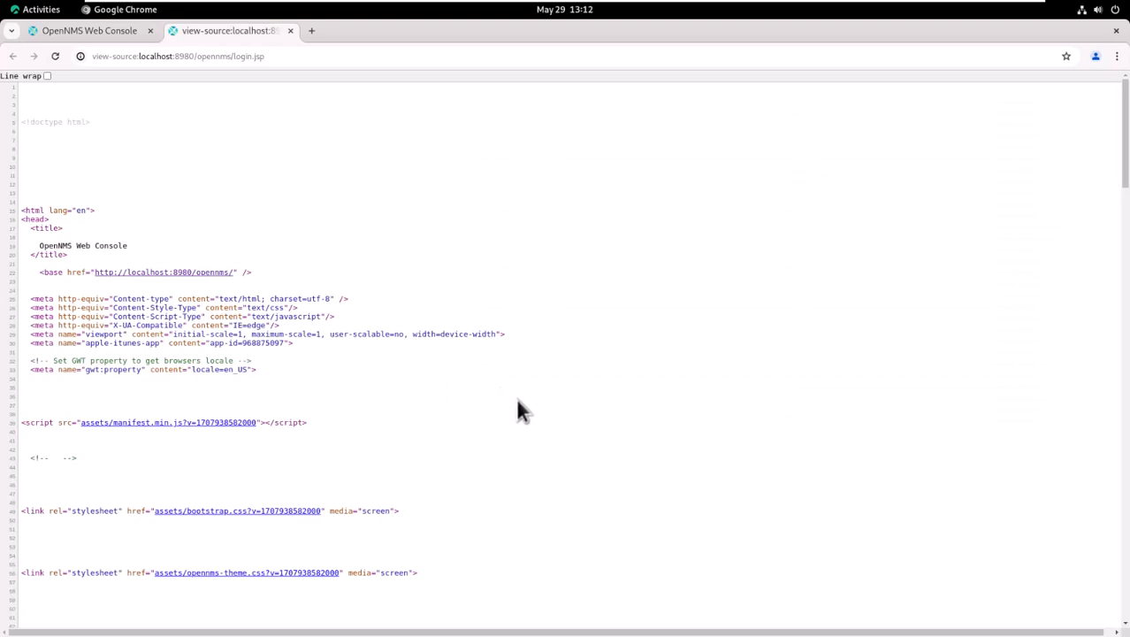
{"action": "key", "text": "ctrl+plus"}
{"action": "key", "text": "ctrl+plus"}
{"action": "key", "text": "ctrl+plus"}
{"action": "key", "text": "ctrl+plus"}
{"action": "key", "text": "ctrl+f"}
{"action": "type", "text": "login"}
{"action": "key", "text": "Return"}
{"action": "key", "text": "Return"}
{"action": "key", "text": "Return"}
{"action": "key", "text": "Return"}
{"action": "key", "text": "Return"}
{"action": "key", "text": "Return"}
{"action": "key", "text": "Return"}
{"action": "key", "text": "Return"}
{"action": "key", "text": "Return"}
{"action": "key", "text": "Return"}
{"action": "key", "text": "Return"}
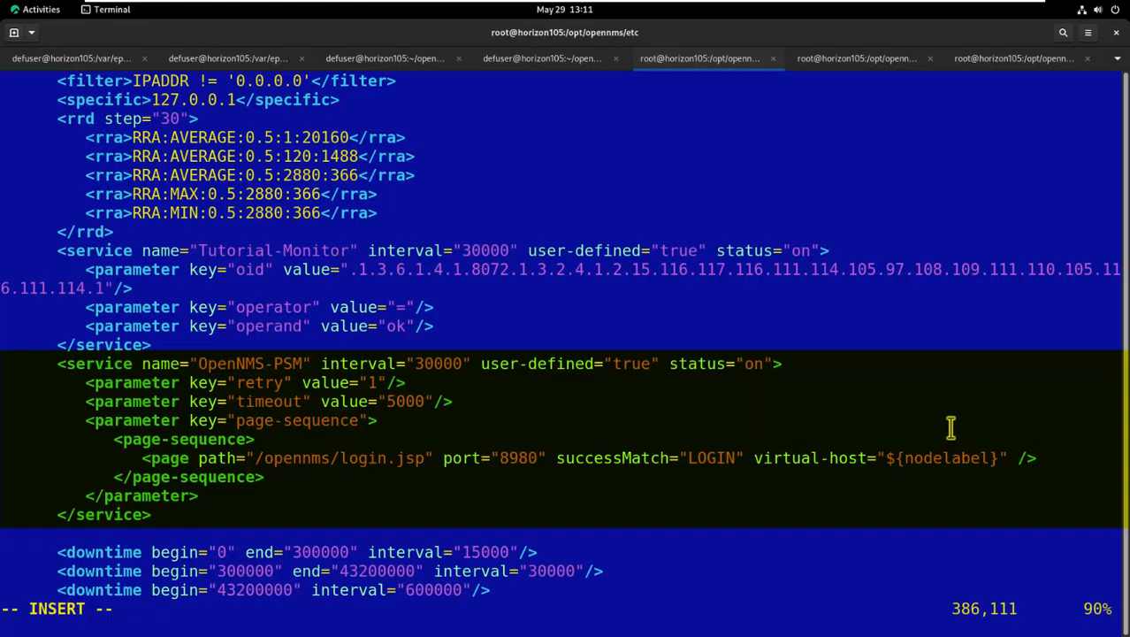
At the end of poller-configuration.xml, add a monitor for service OpenNMS-PSM with class org.opennms.netmgt.poller.monitors.PageSequenceMonitor, and save and close the file
{"action": "key", "text": "Escape"}
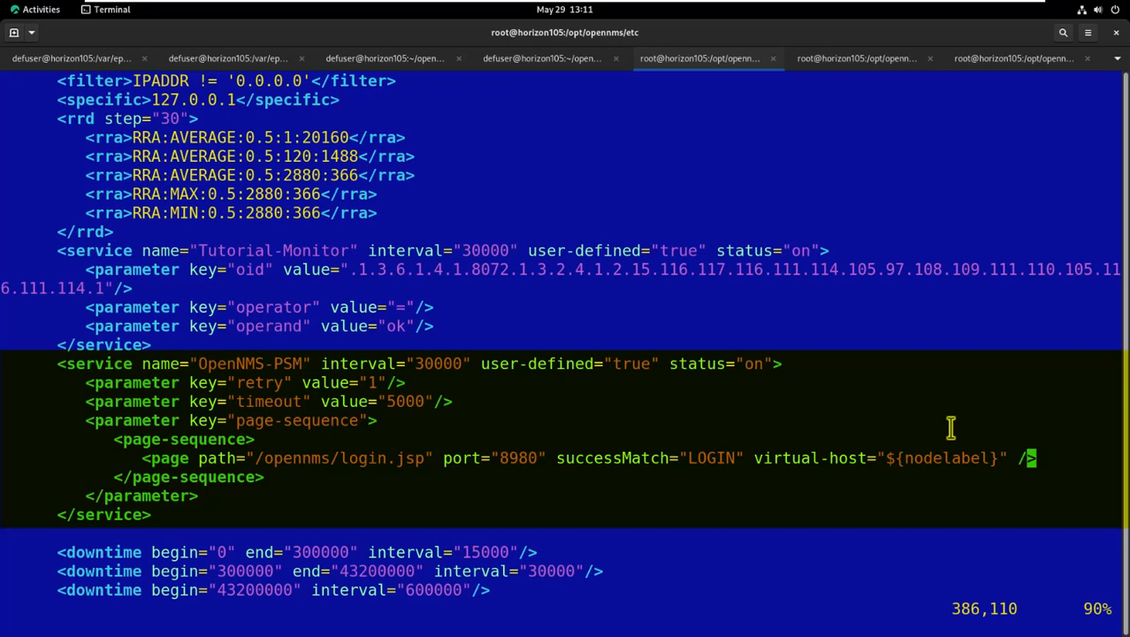
{"action": "key", "text": "G"}
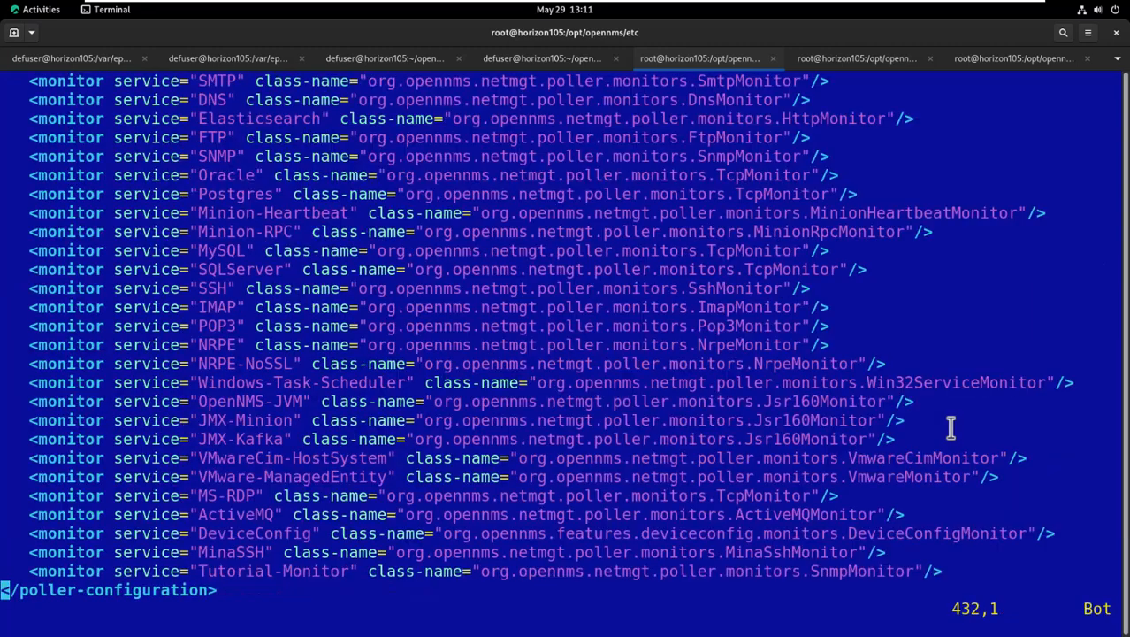
{"action": "key", "text": "O"}
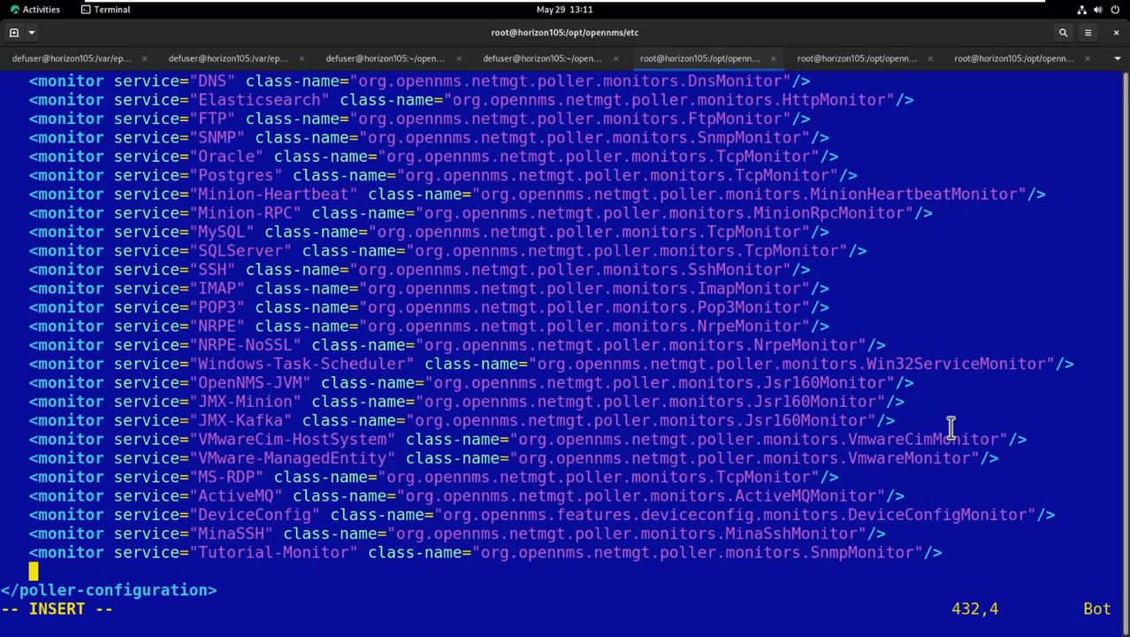
{"action": "type", "text": "<monitor service=\"OpenNMS-PSM\" class-name=\"org.opennms.netmgt.poller.monitors.PageSequenceMonitor\"/>"}
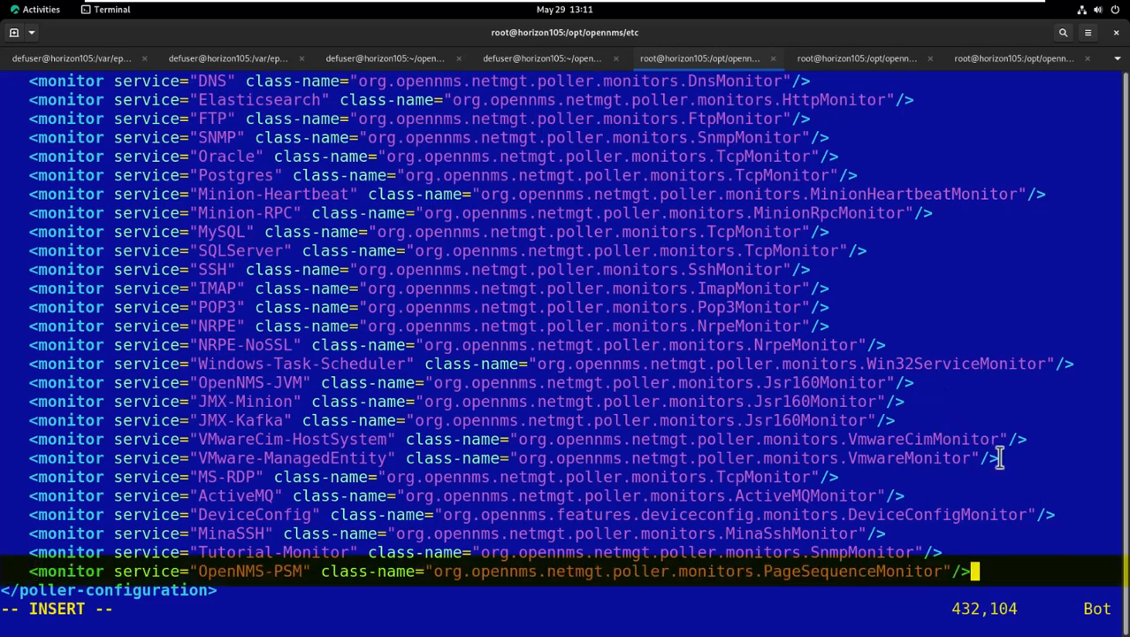
{"action": "key", "text": "Escape"}
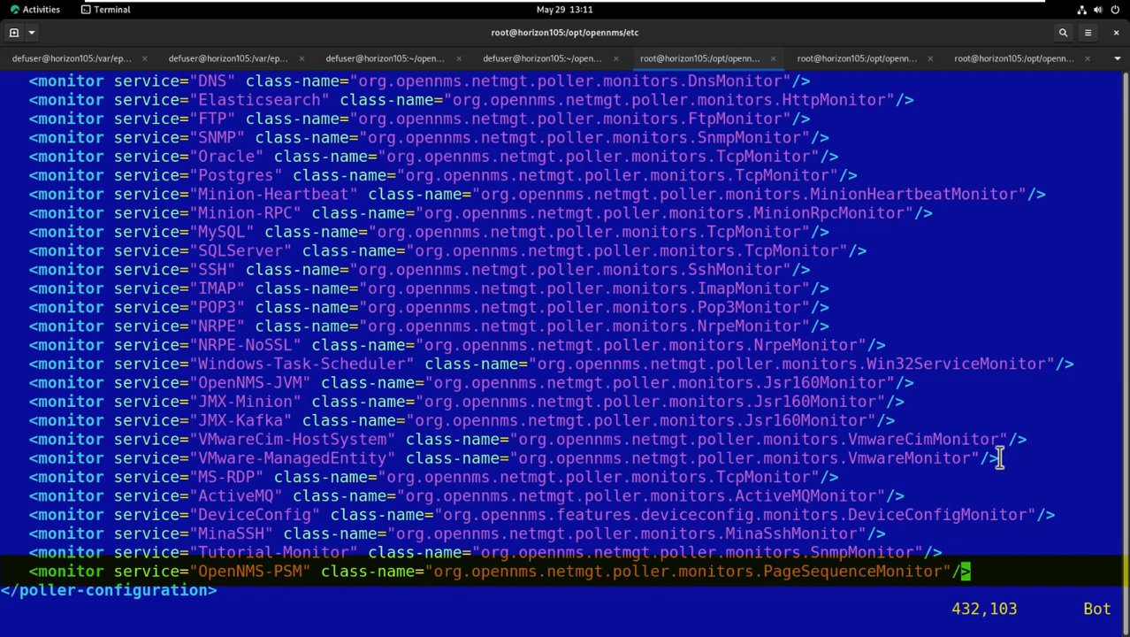
{"action": "type", "text": ":wq"}
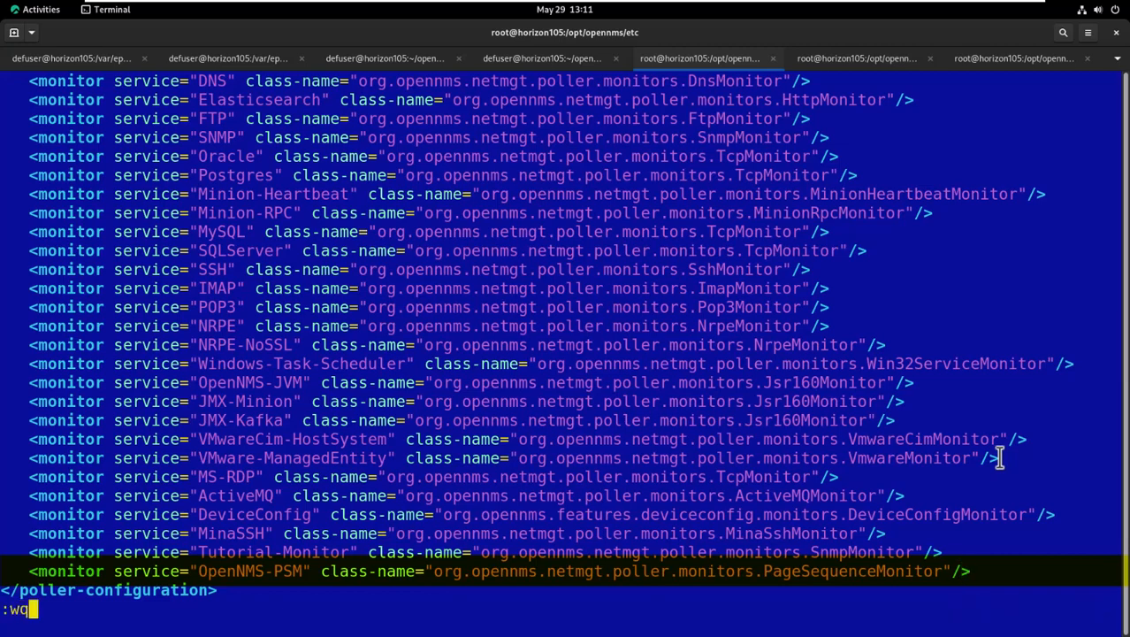
{"action": "key", "text": "Return"}
Restart opennms.service with systemctl and check the daemons' status with opennms -v status
{"action": "type", "text": "s"}
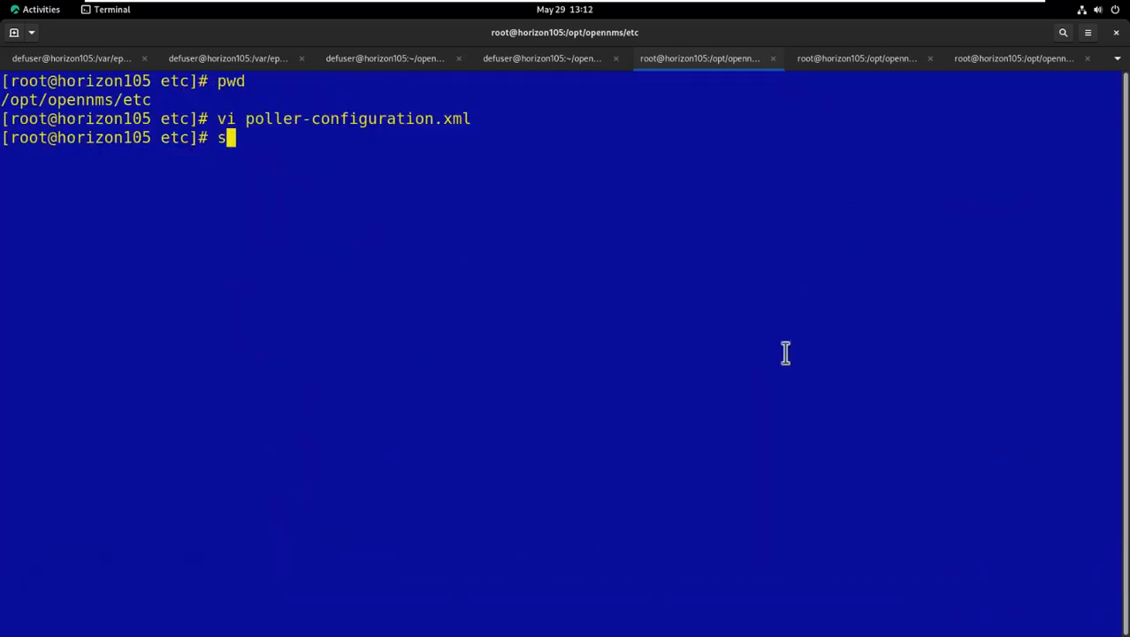
{"action": "type", "text": "ystemctl re"}
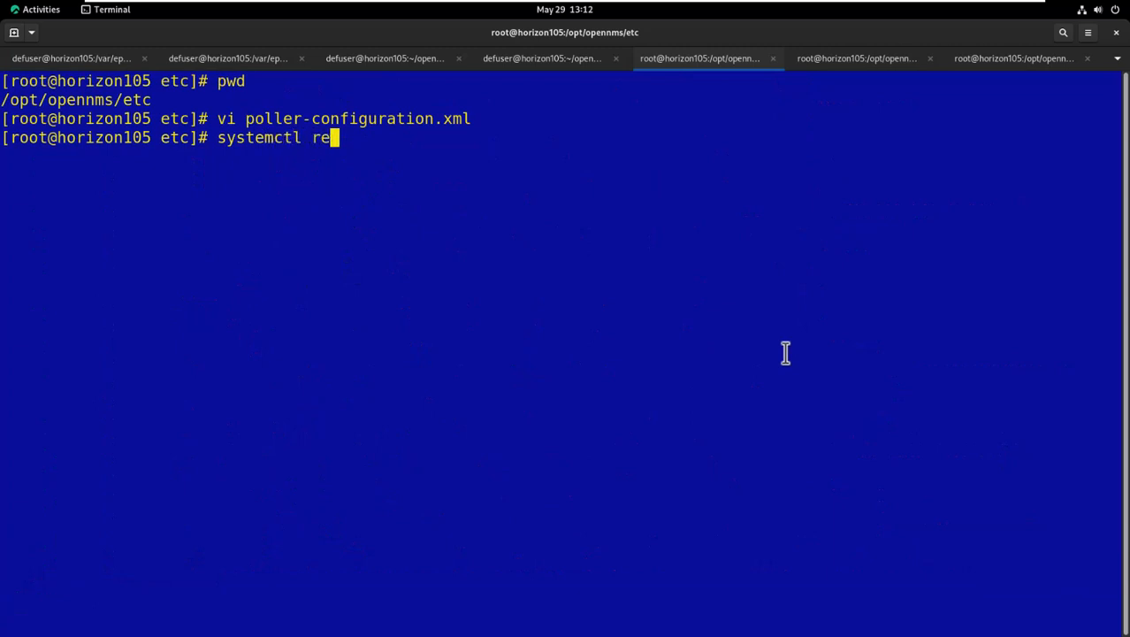
{"action": "type", "text": "start "}
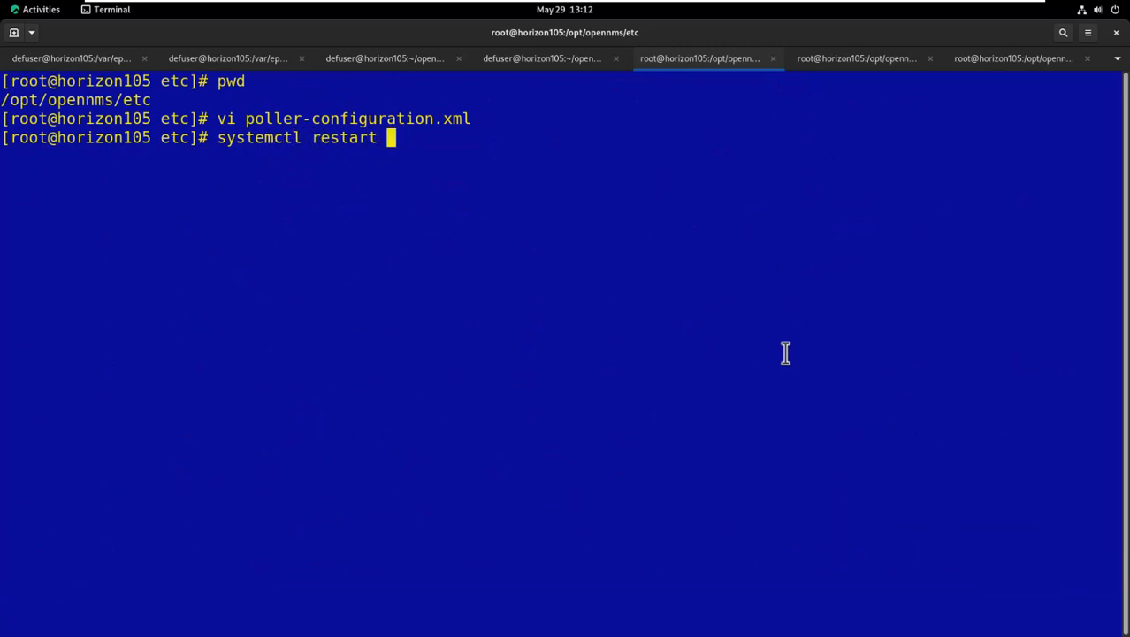
{"action": "type", "text": "opennms."}
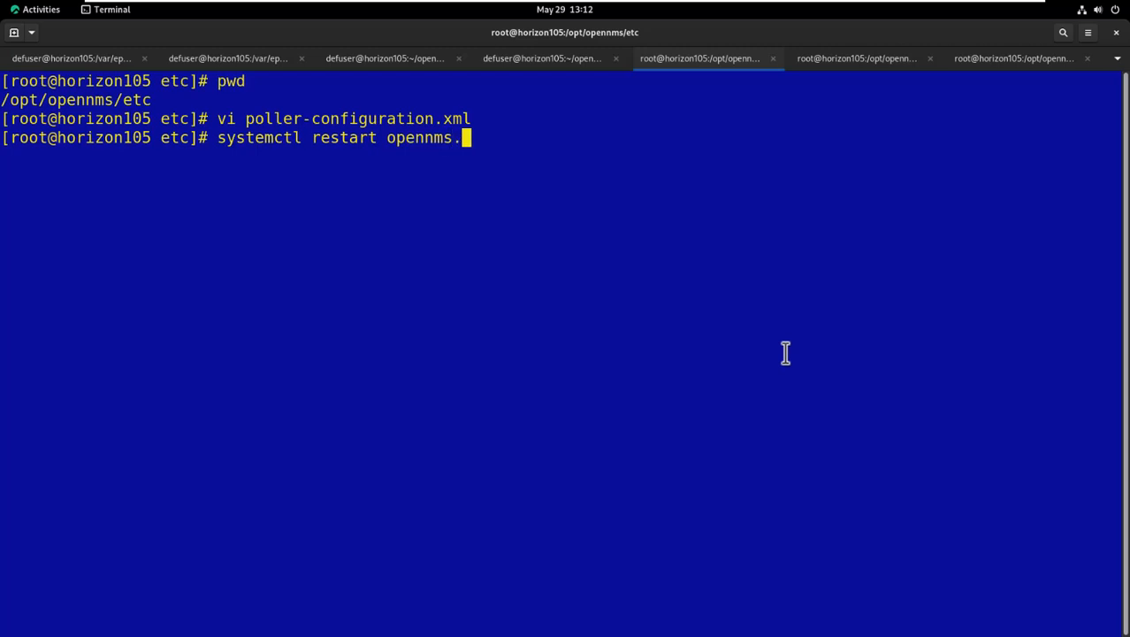
{"action": "key", "text": "Tab"}
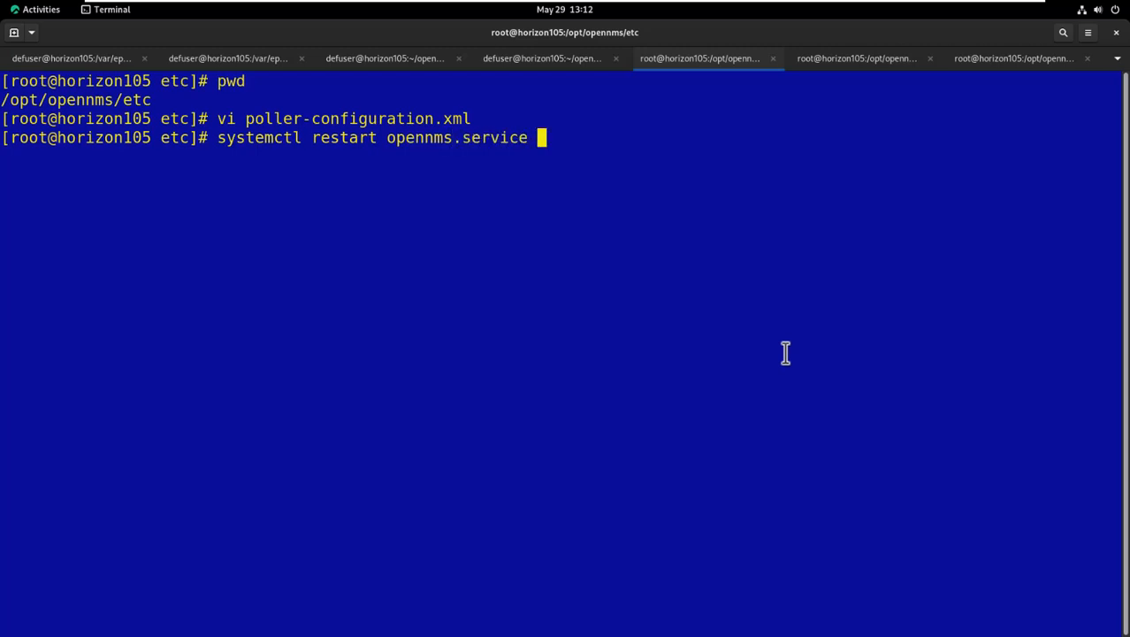
{"action": "key", "text": "Return"}
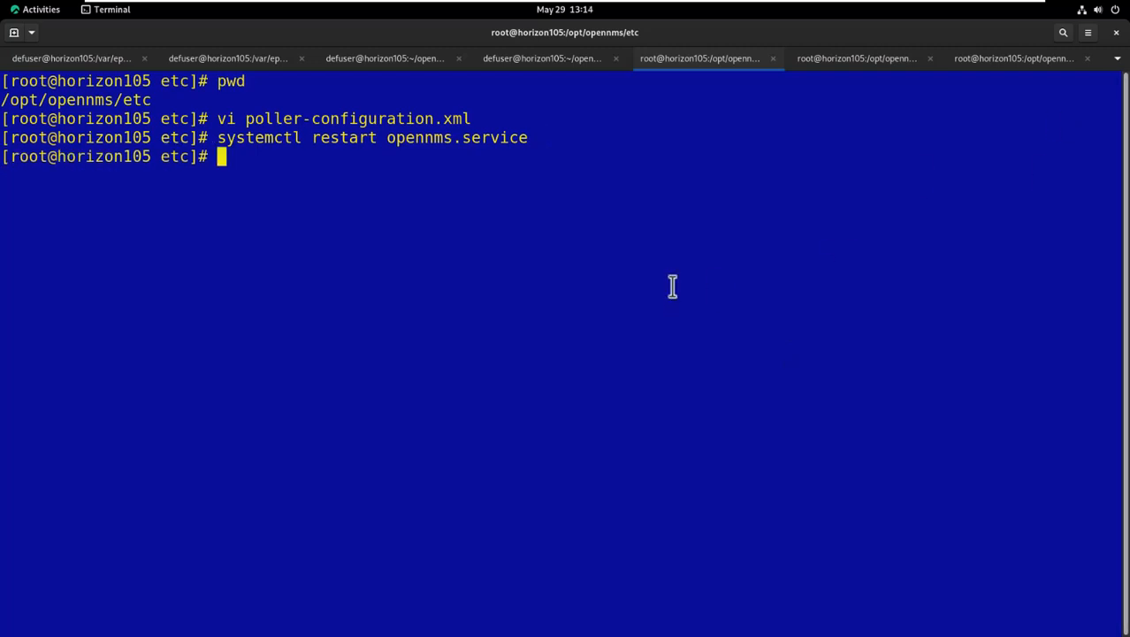
{"action": "type", "text": "opennms -v status"}
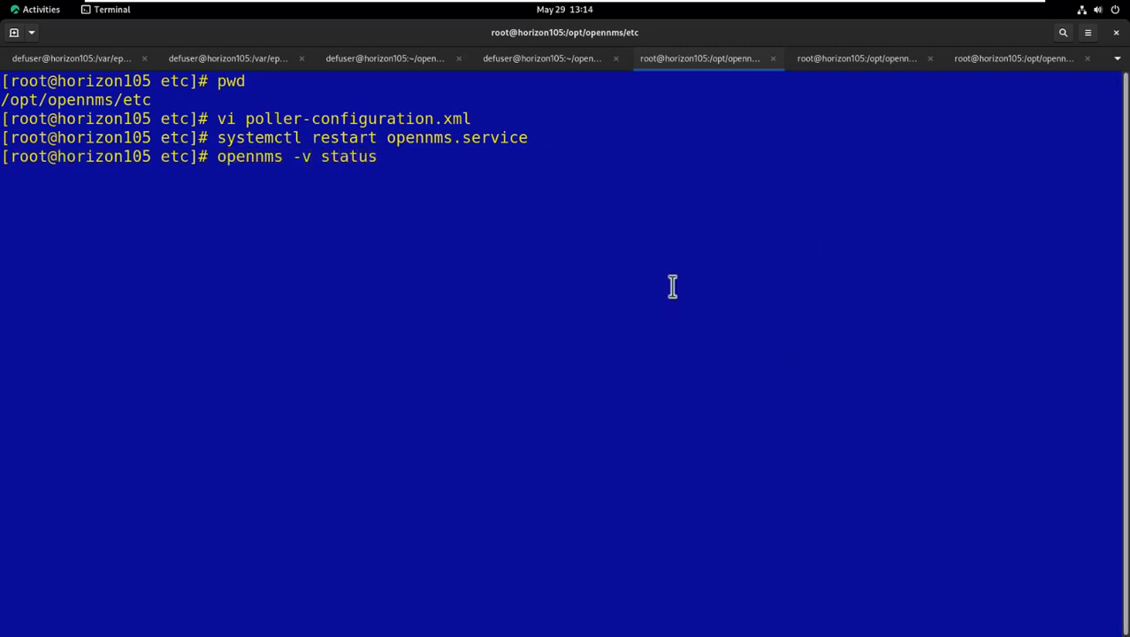
{"action": "key", "text": "Return"}
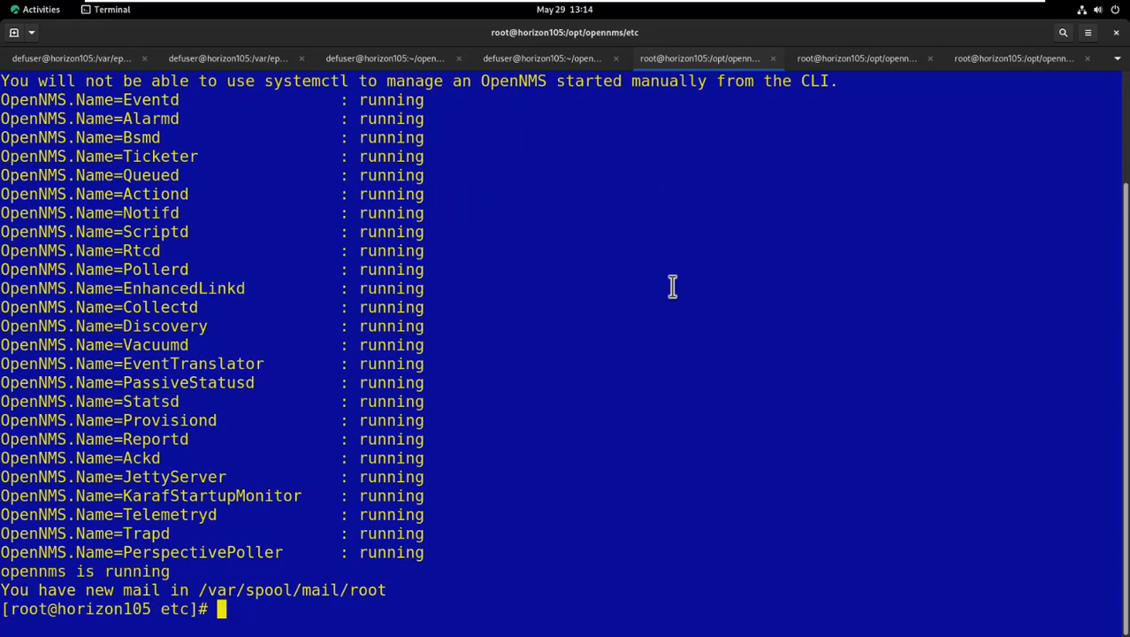
In Firefox, reload the localhost node page, sign in with the username and account password, and review the node's availability and recent events
{"action": "key", "text": "alt+Tab"}
{"action": "key", "text": "alt+Tab"}
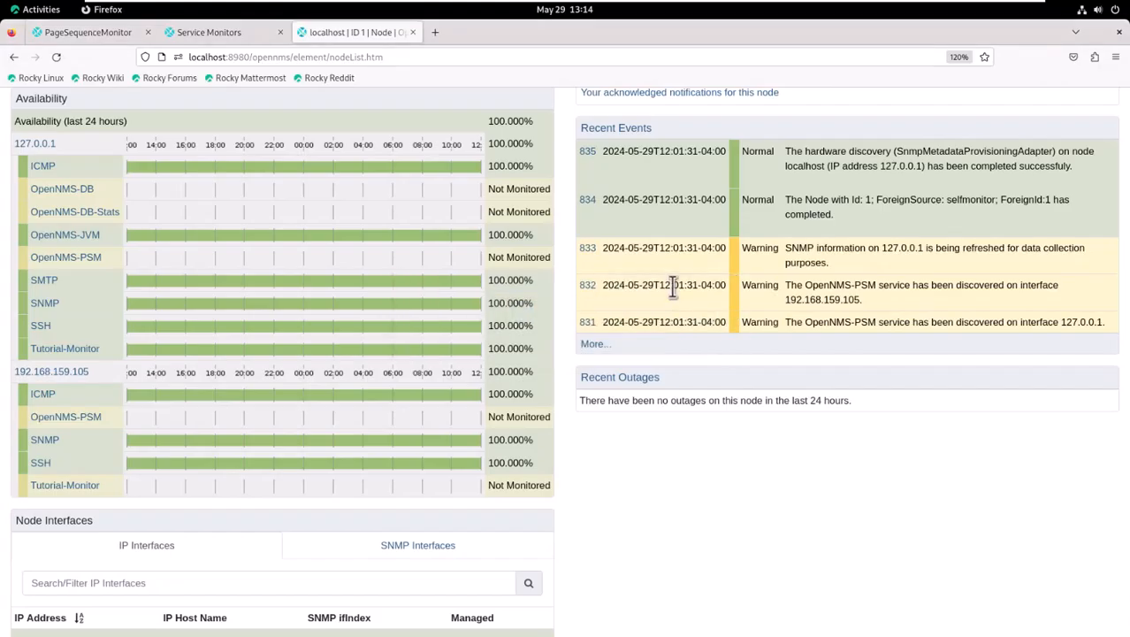
{"action": "left_click", "coordinate": [56, 56]}
{"action": "type", "text": "defuser"}
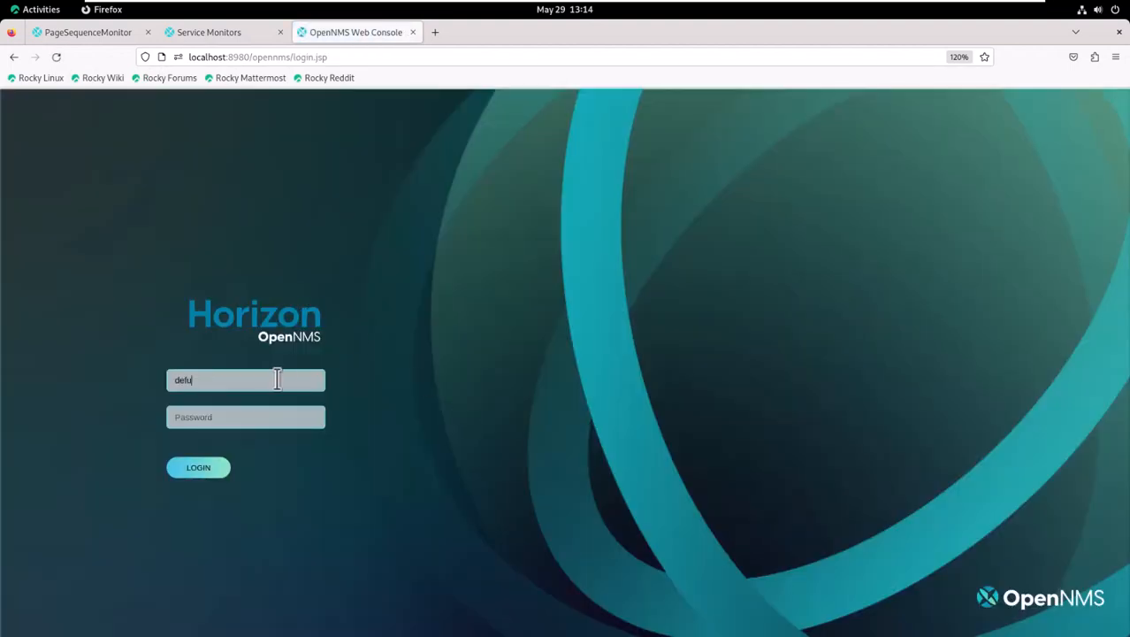
{"action": "key", "text": "Tab"}
{"action": "key", "text": "ctrl+v"}
{"action": "key", "text": "Return"}
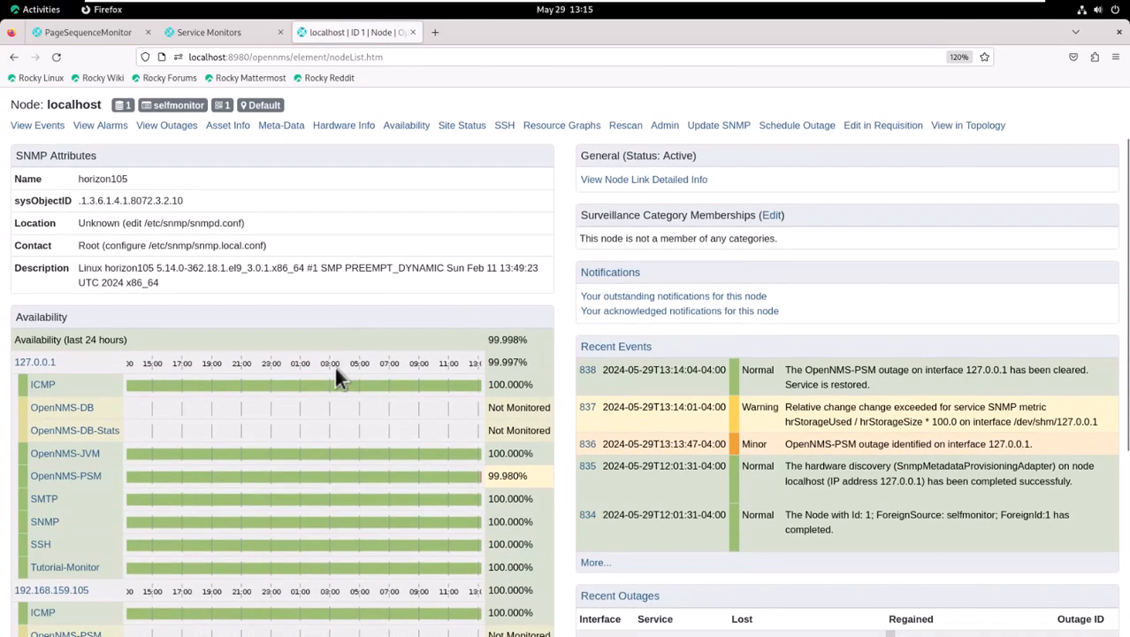
{"action": "scroll", "coordinate": [334, 367], "scroll_direction": "down", "scroll_amount": 5}
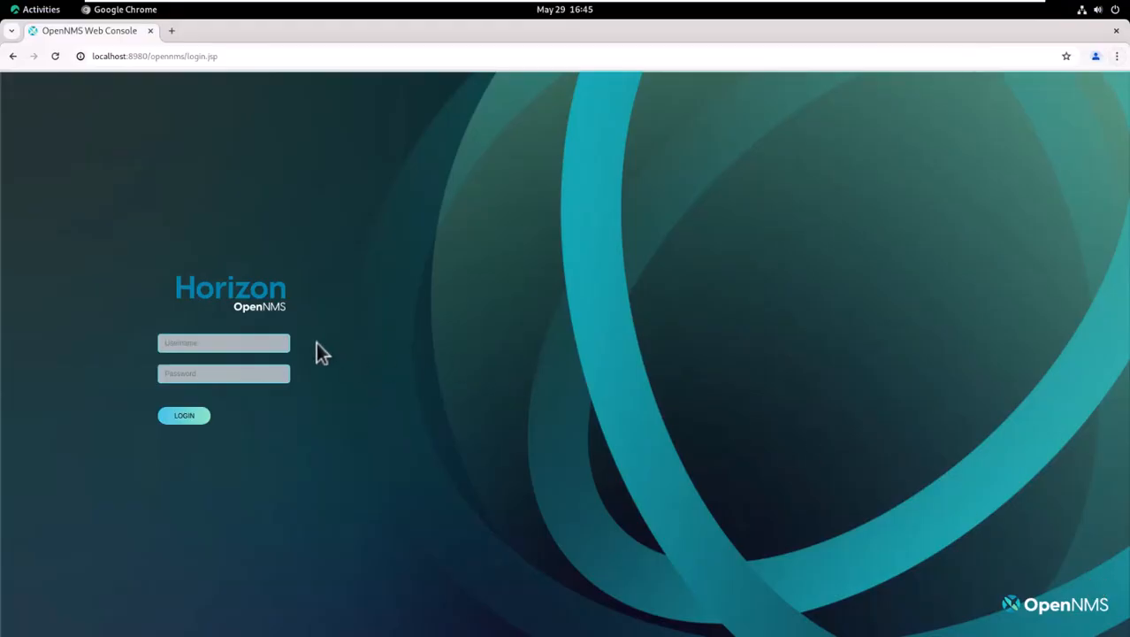
In Chrome, fill in the login form's username, start with an empty DevTools network log, enter the account password and log in
{"action": "left_click", "coordinate": [266, 343]}
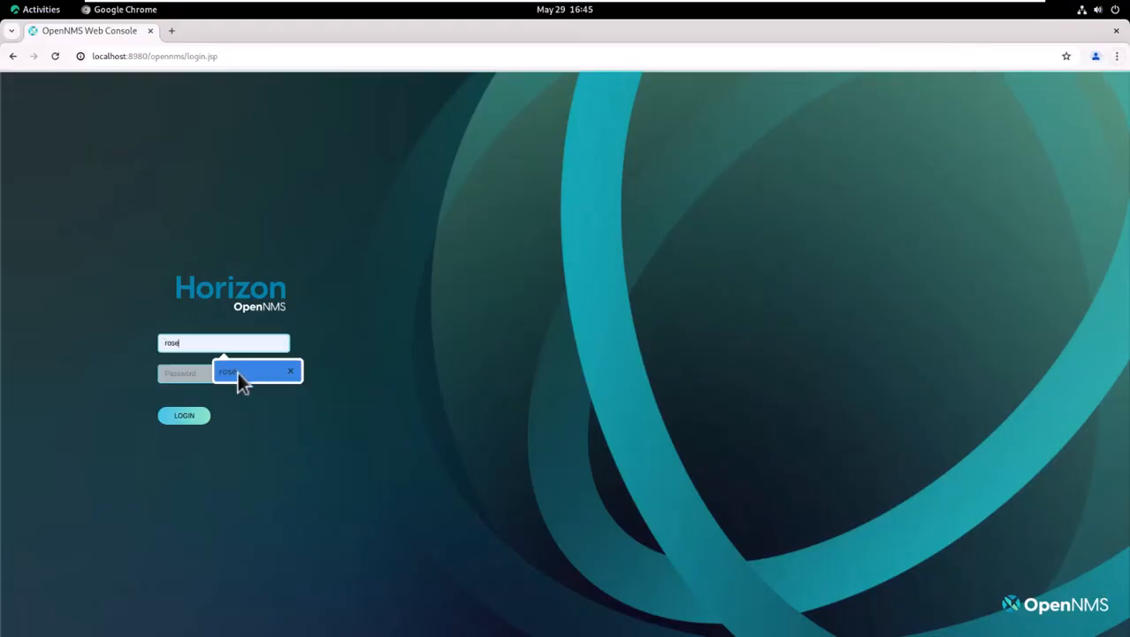
{"action": "left_click", "coordinate": [241, 376]}
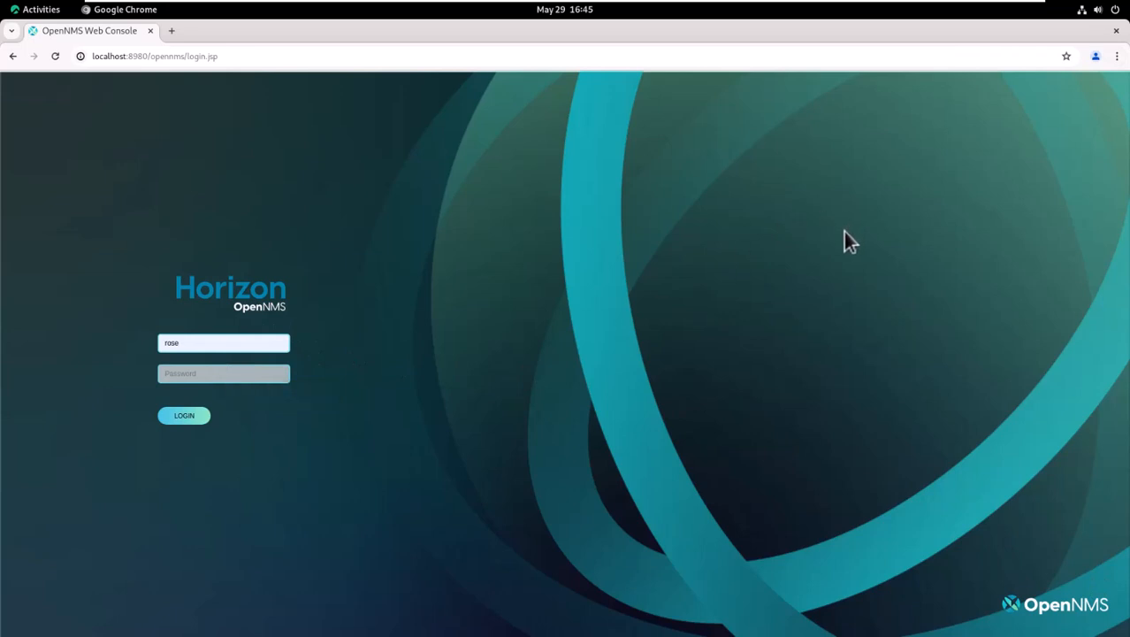
{"action": "key", "text": "ctrl+shift+i"}
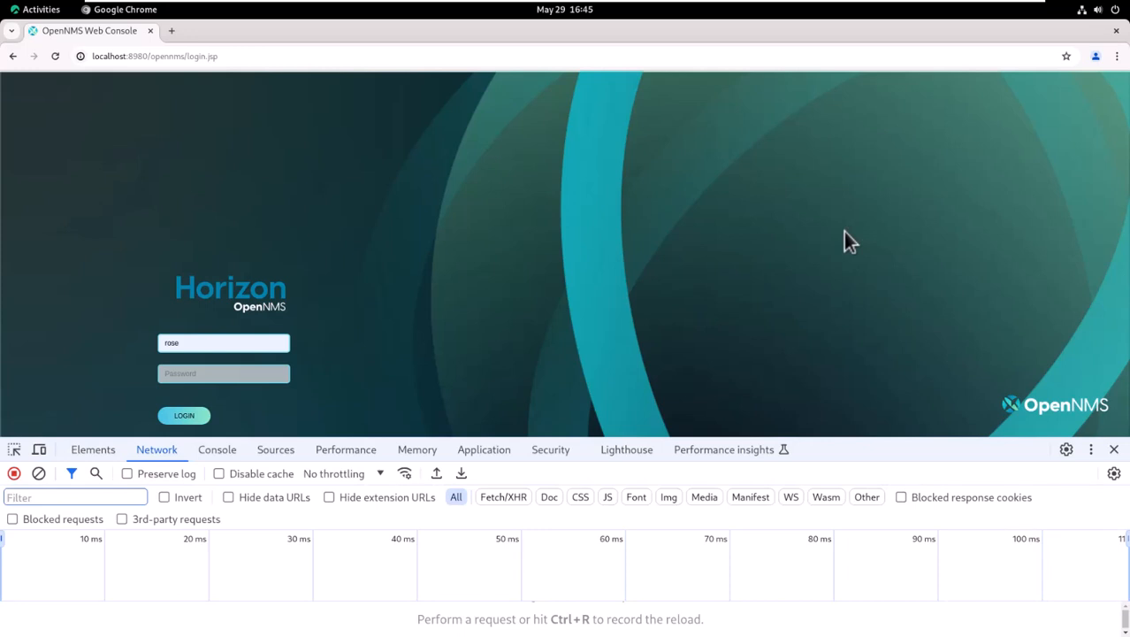
{"action": "left_click", "coordinate": [40, 473]}
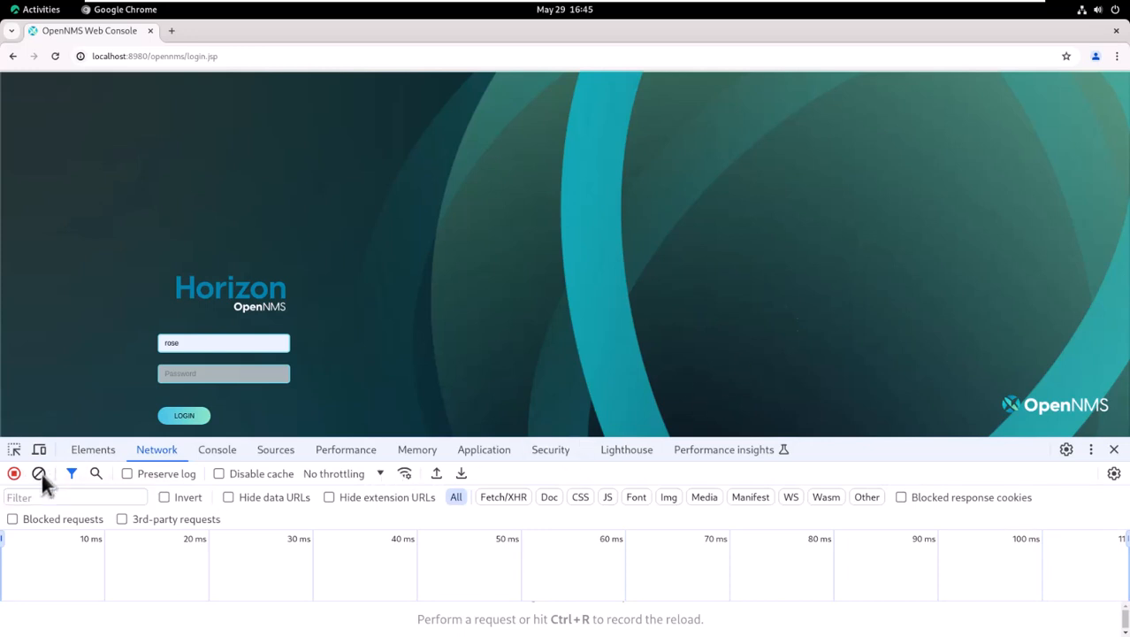
{"action": "left_click", "coordinate": [206, 374]}
{"action": "key", "text": "ctrl+v"}
{"action": "left_click", "coordinate": [188, 421]}
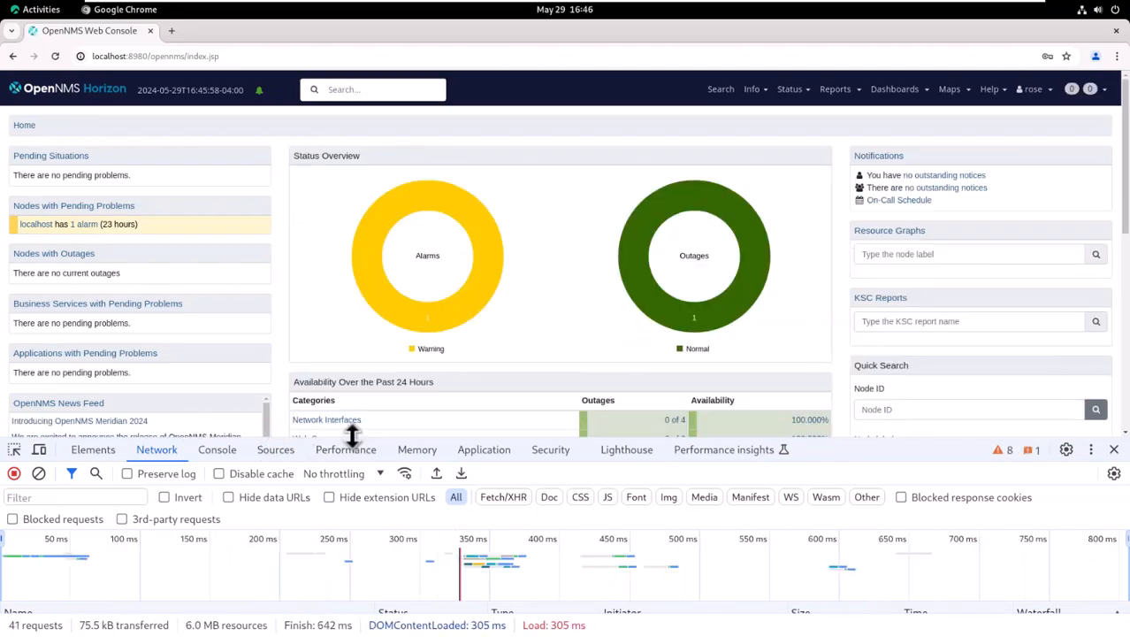
Enlarge the network log and examine the details of the j_spring_security_check request
{"action": "left_click_drag", "start_coordinate": [350, 440], "coordinate": [407, 164]}
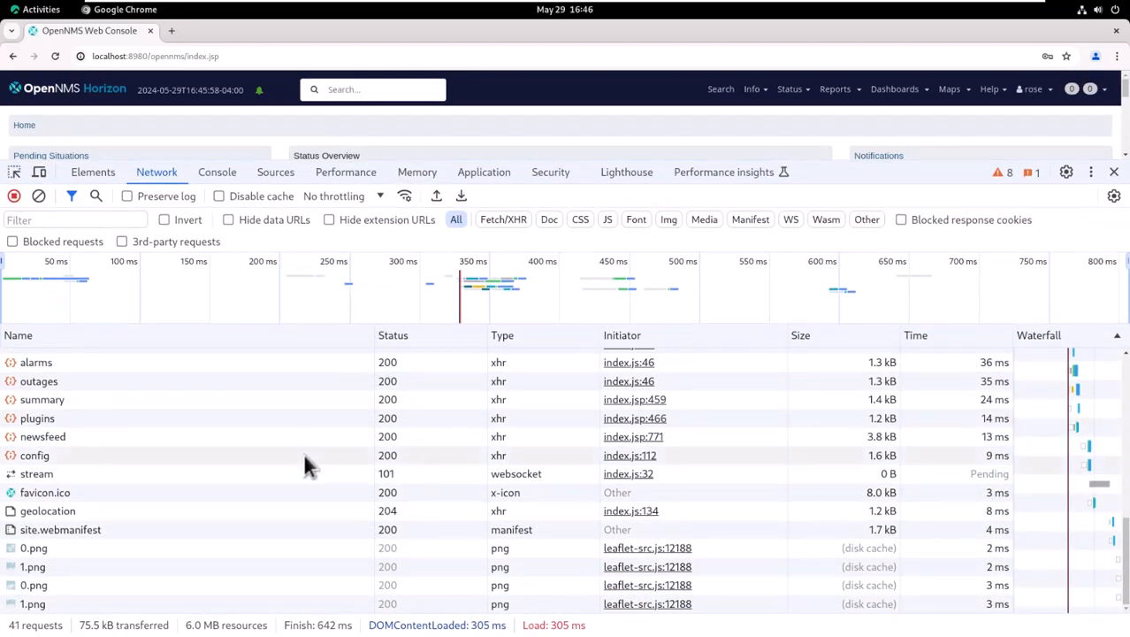
{"action": "scroll", "coordinate": [304, 454], "scroll_direction": "up", "scroll_amount": 5}
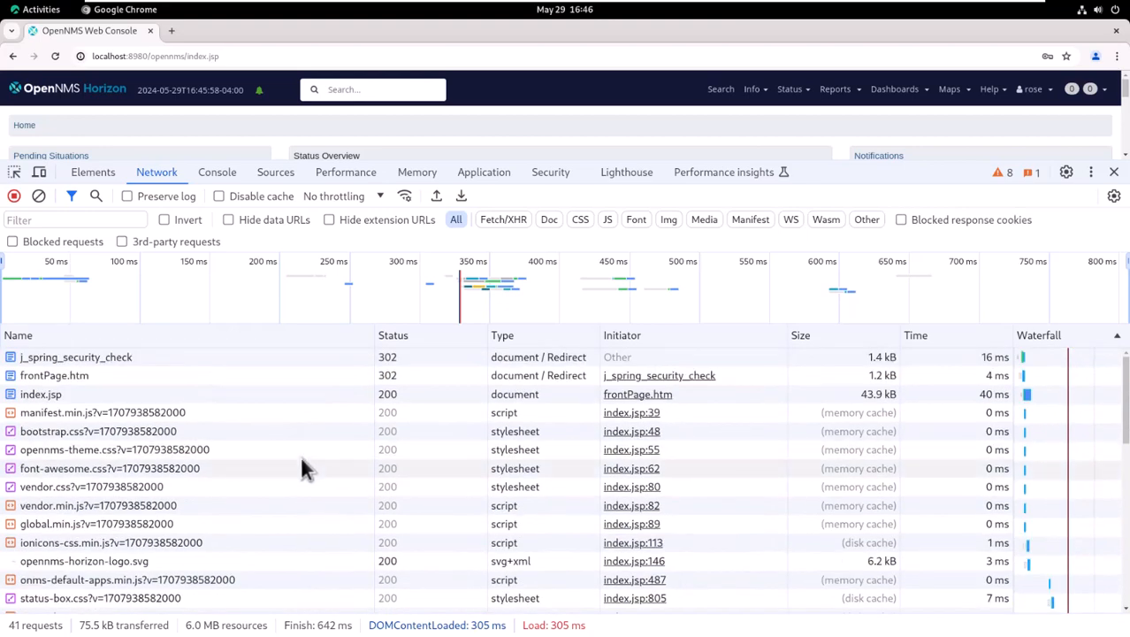
{"action": "left_click", "coordinate": [106, 359]}
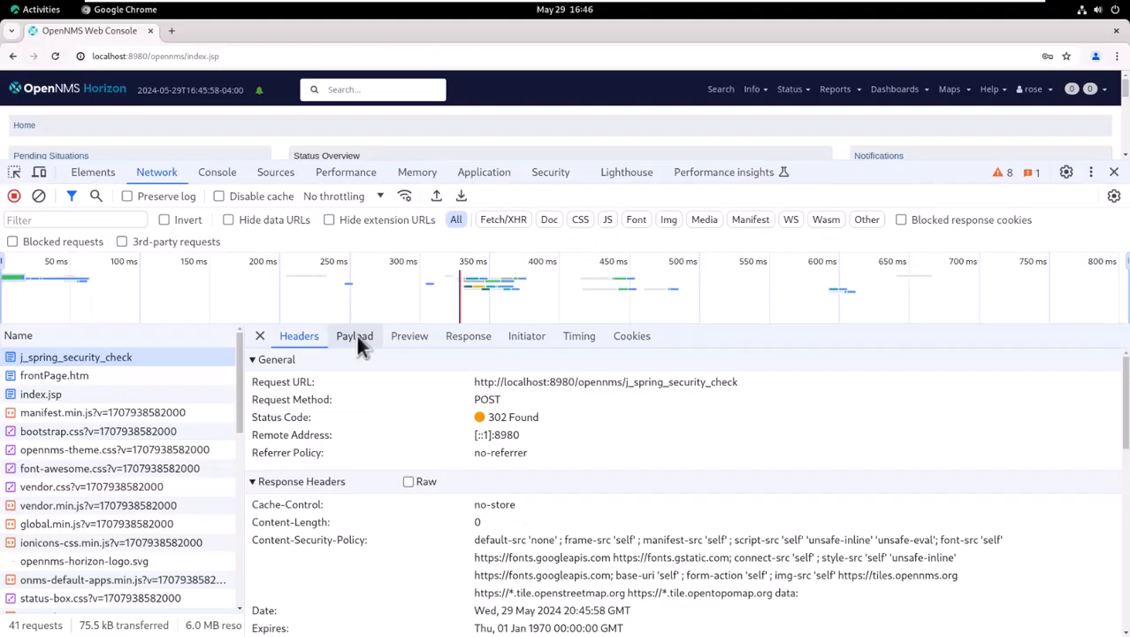
{"action": "left_click", "coordinate": [255, 358]}
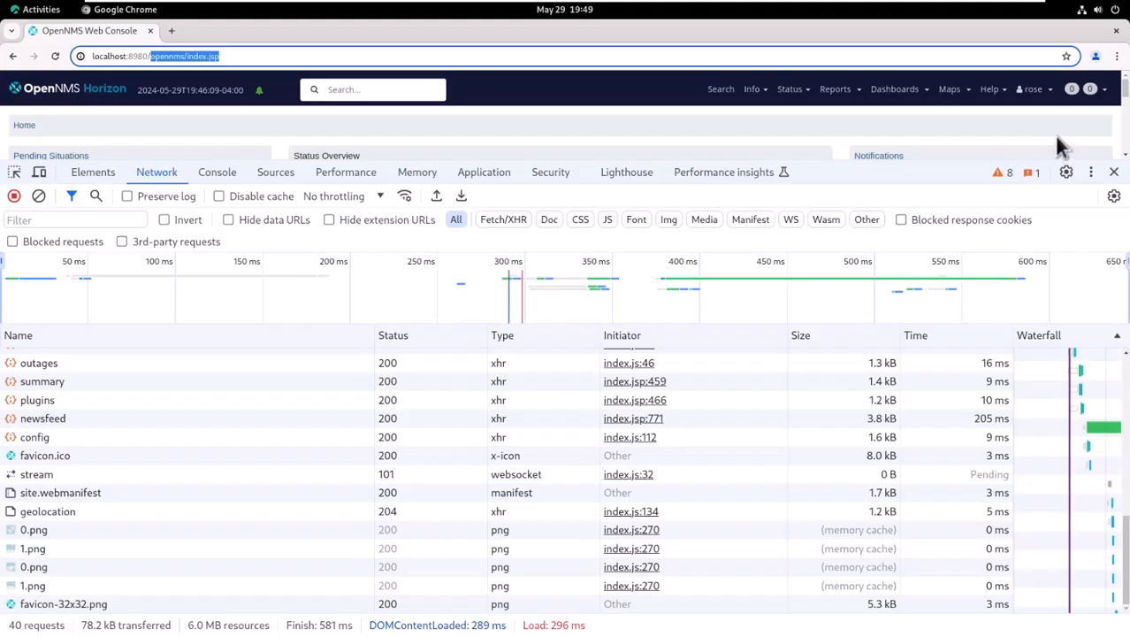
Clear the network log and log out of the web console to capture the logout requests in an enlarged log
{"action": "left_click_drag", "start_coordinate": [561, 158], "coordinate": [585, 260]}
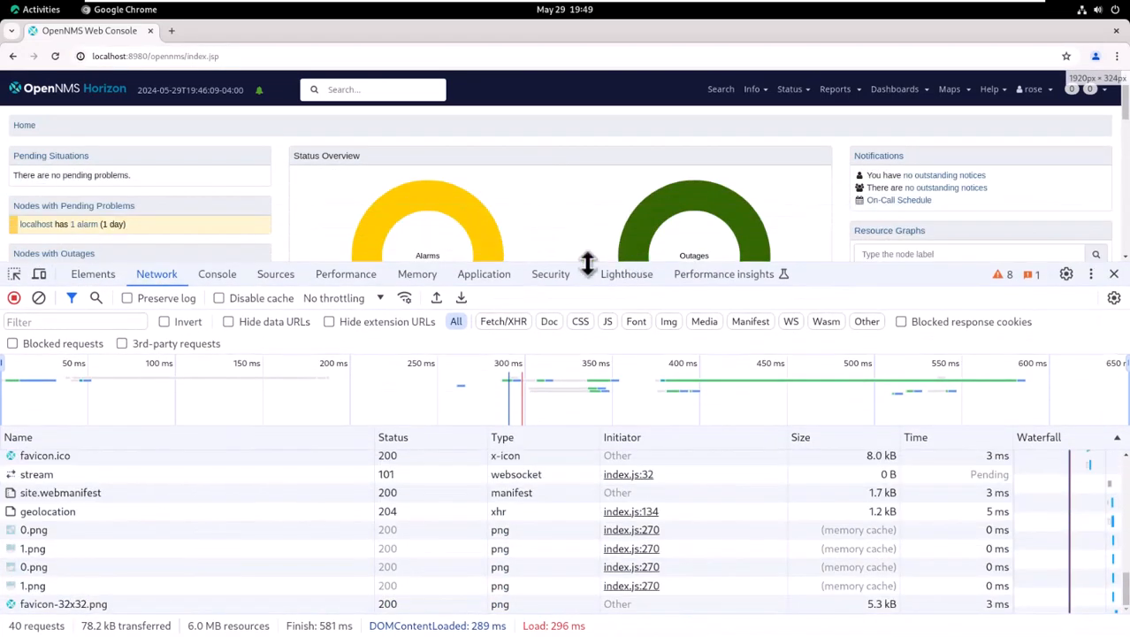
{"action": "left_click", "coordinate": [39, 298]}
{"action": "left_click_drag", "start_coordinate": [717, 259], "coordinate": [734, 530]}
{"action": "left_click", "coordinate": [1052, 91]}
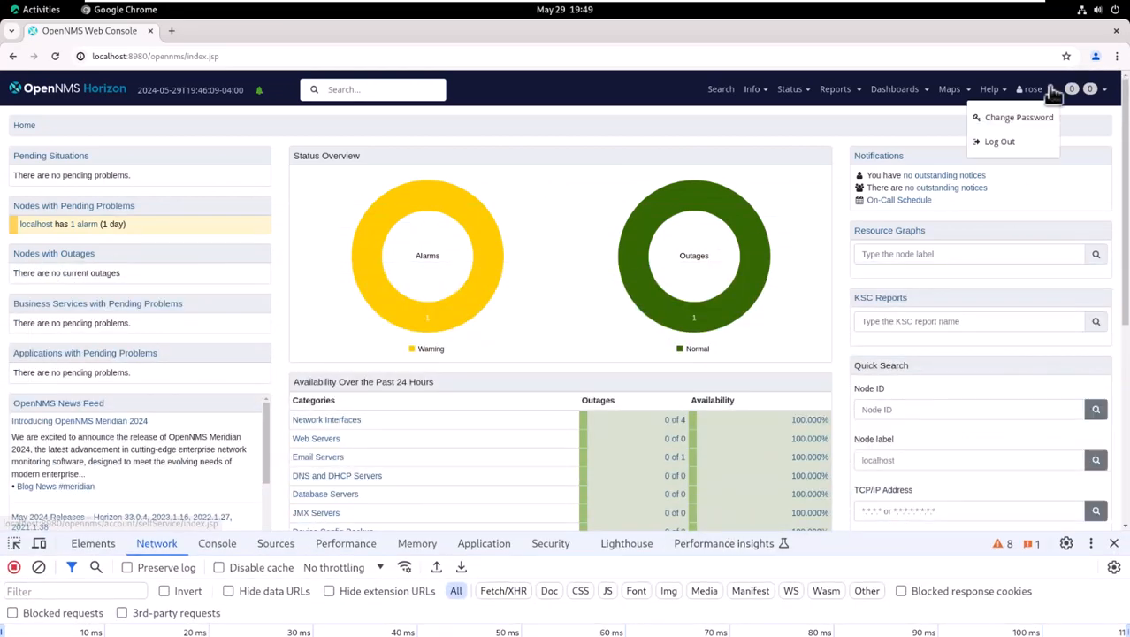
{"action": "left_click", "coordinate": [1005, 142]}
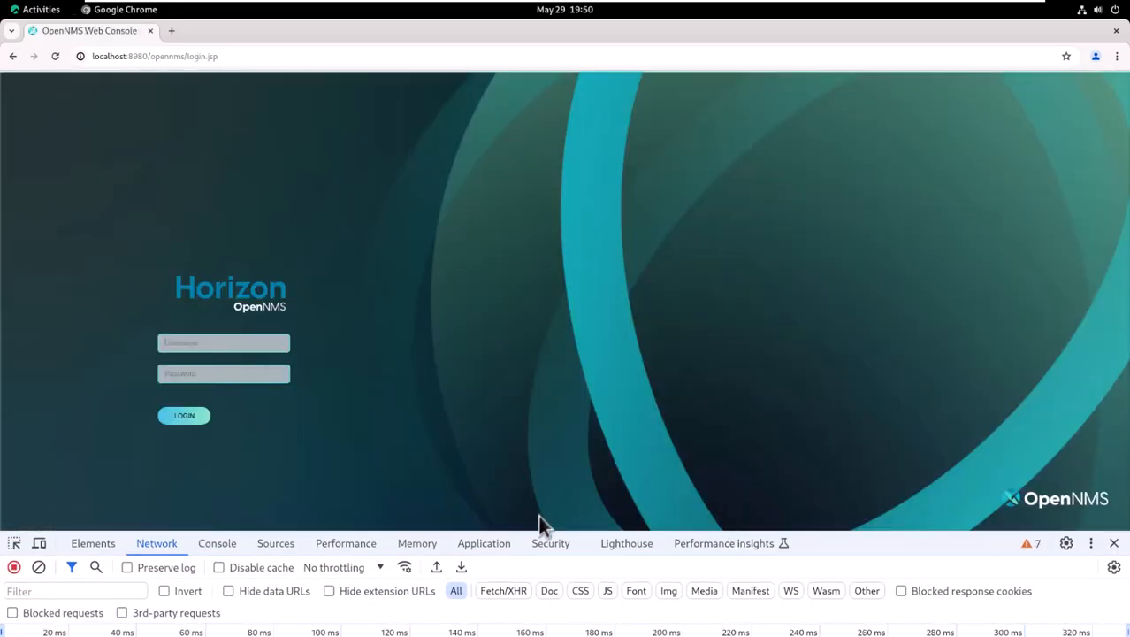
{"action": "left_click_drag", "start_coordinate": [529, 530], "coordinate": [532, 517]}
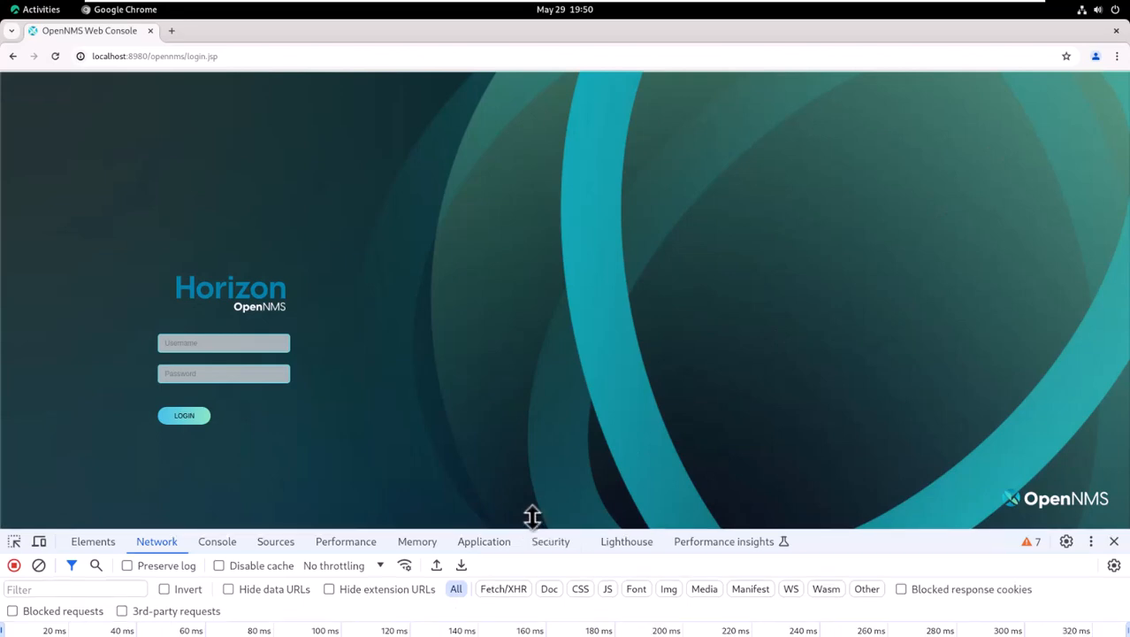
{"action": "left_click_drag", "start_coordinate": [532, 516], "coordinate": [663, 102]}
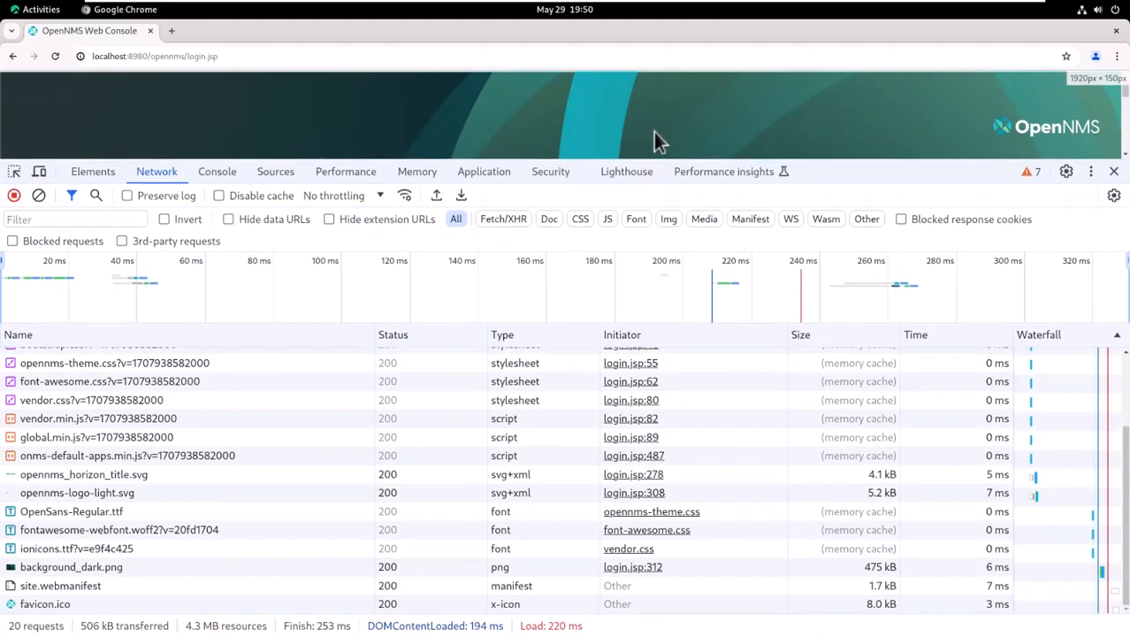
Examine the headers of the j_spring_security_logout request in the network log
{"action": "scroll", "coordinate": [221, 502], "scroll_direction": "up", "scroll_amount": 3}
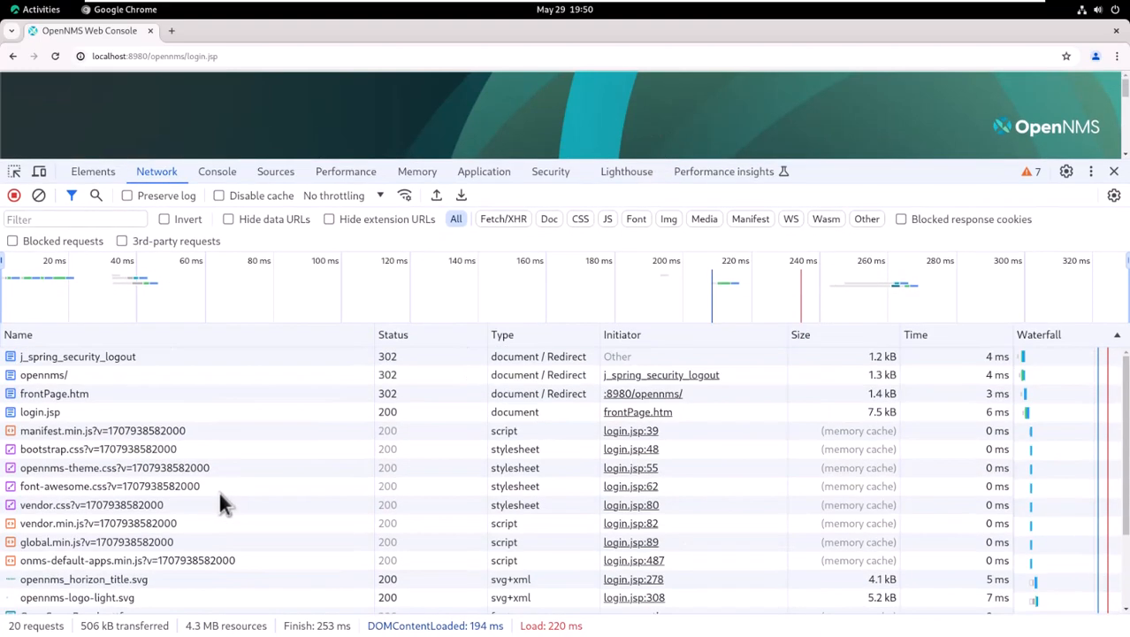
{"action": "left_click", "coordinate": [122, 356]}
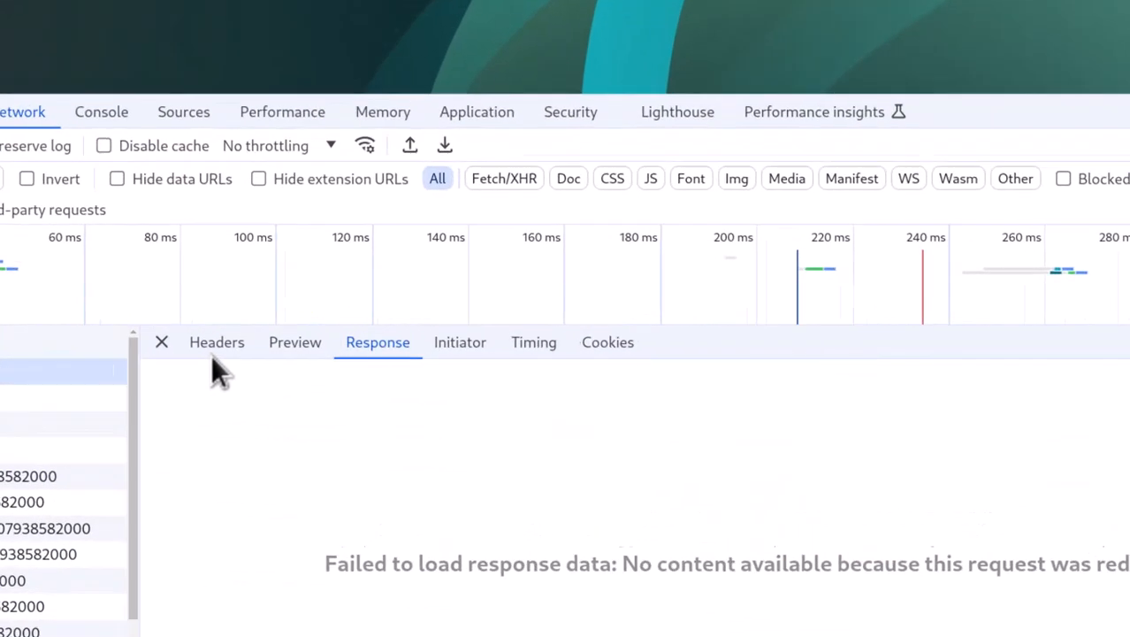
{"action": "left_click", "coordinate": [214, 352]}
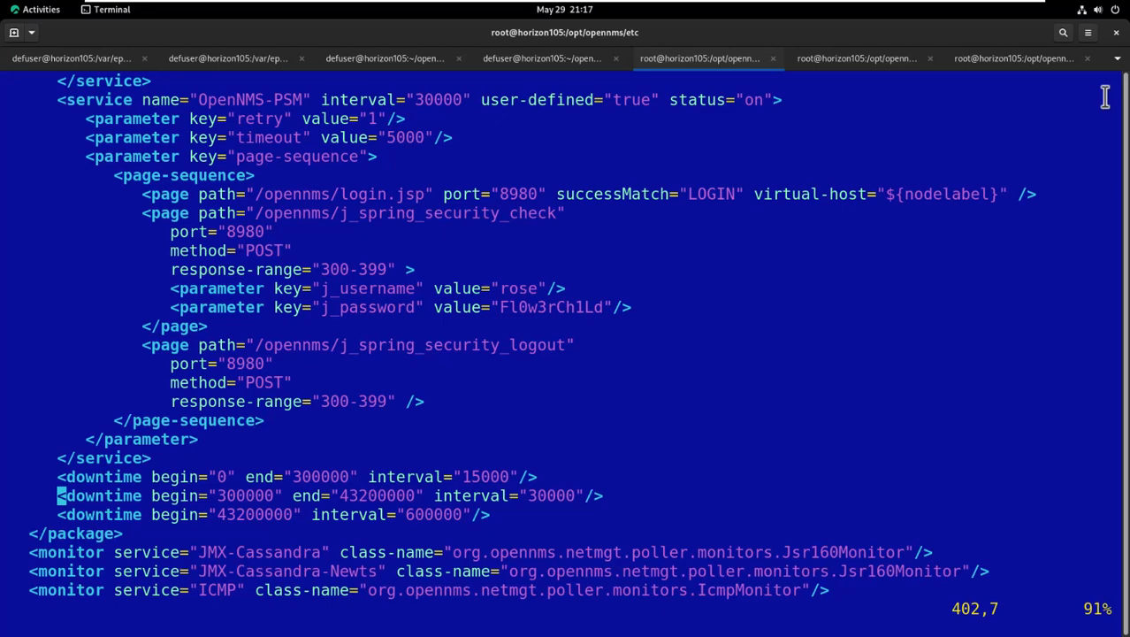
In the second /opt/opennms/etc terminal session, run send-event.pl uei.opennms.org/internal/reloadDaemonConfig -p 'daemonName Pollerd', and refresh the localhost node page in Firefox
{"action": "left_click", "coordinate": [885, 62]}
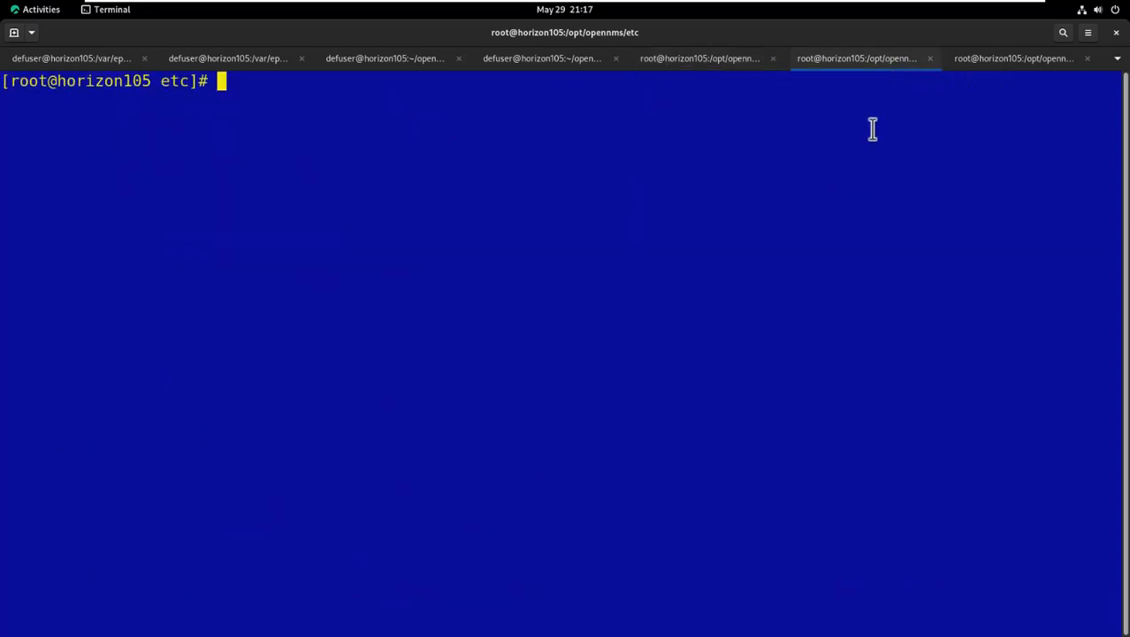
{"action": "key", "text": "ctrl+r"}
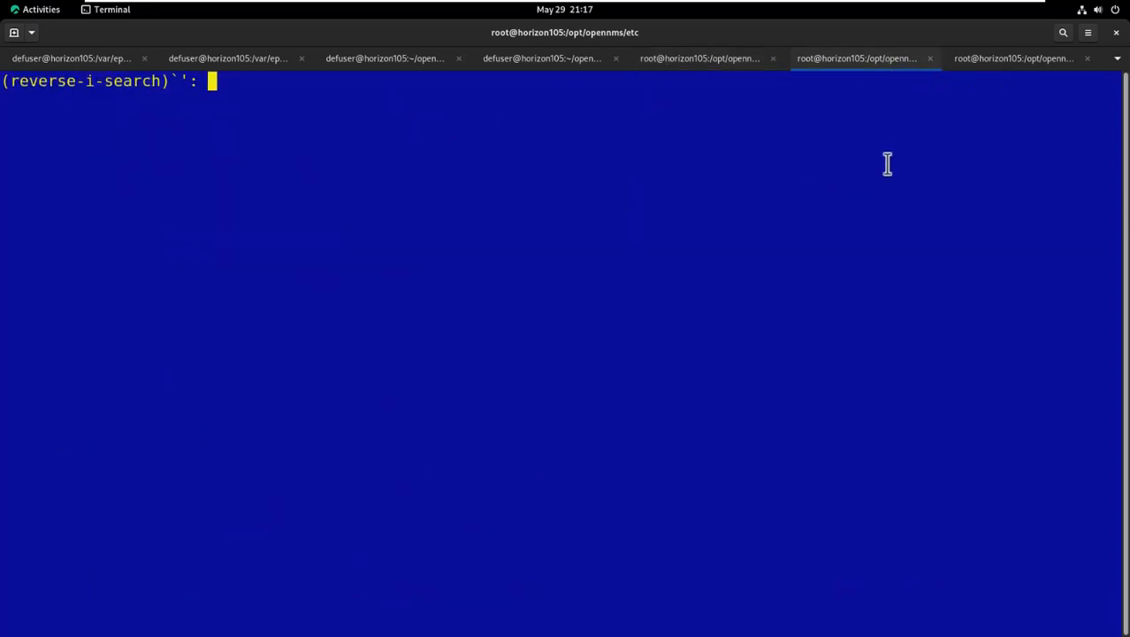
{"action": "type", "text": "Po"}
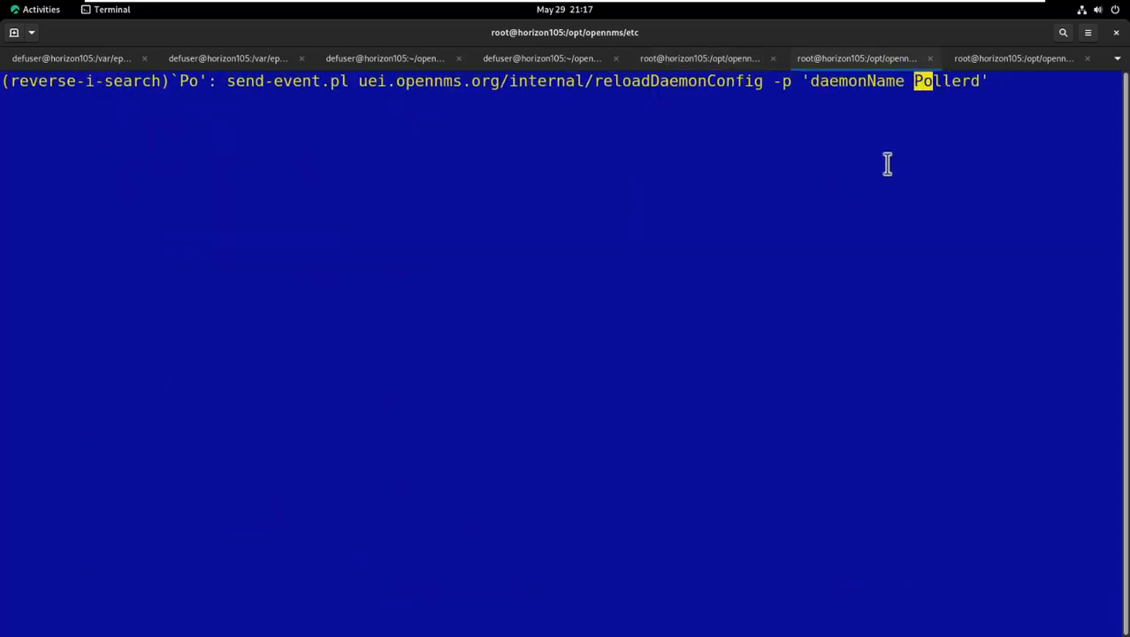
{"action": "key", "text": "End"}
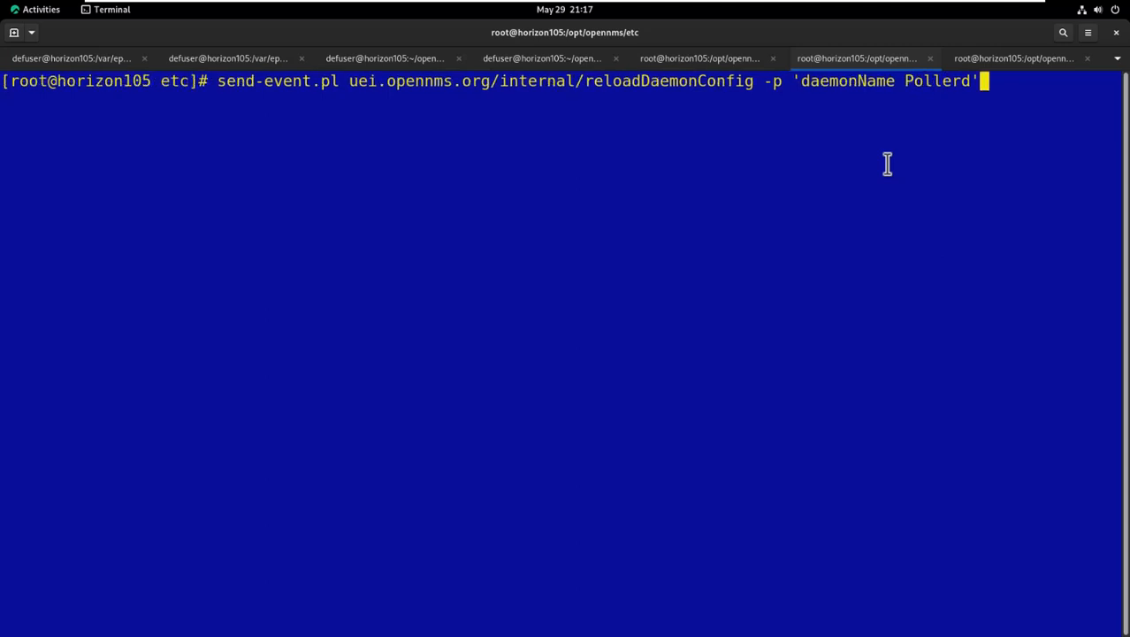
{"action": "key", "text": "Return"}
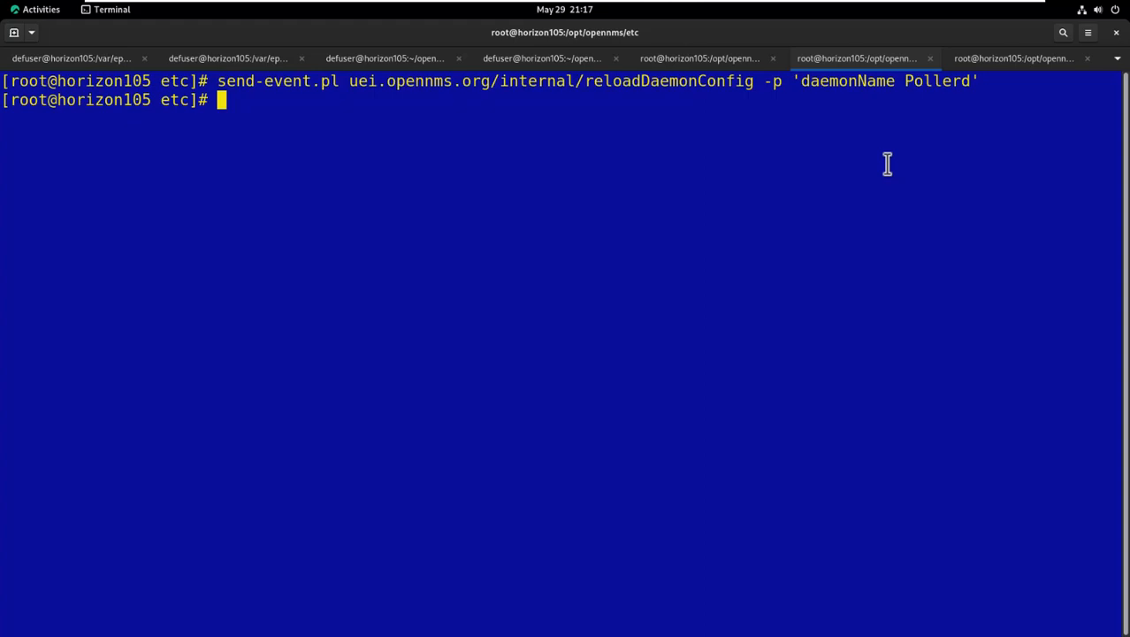
{"action": "key", "text": "alt+Tab"}
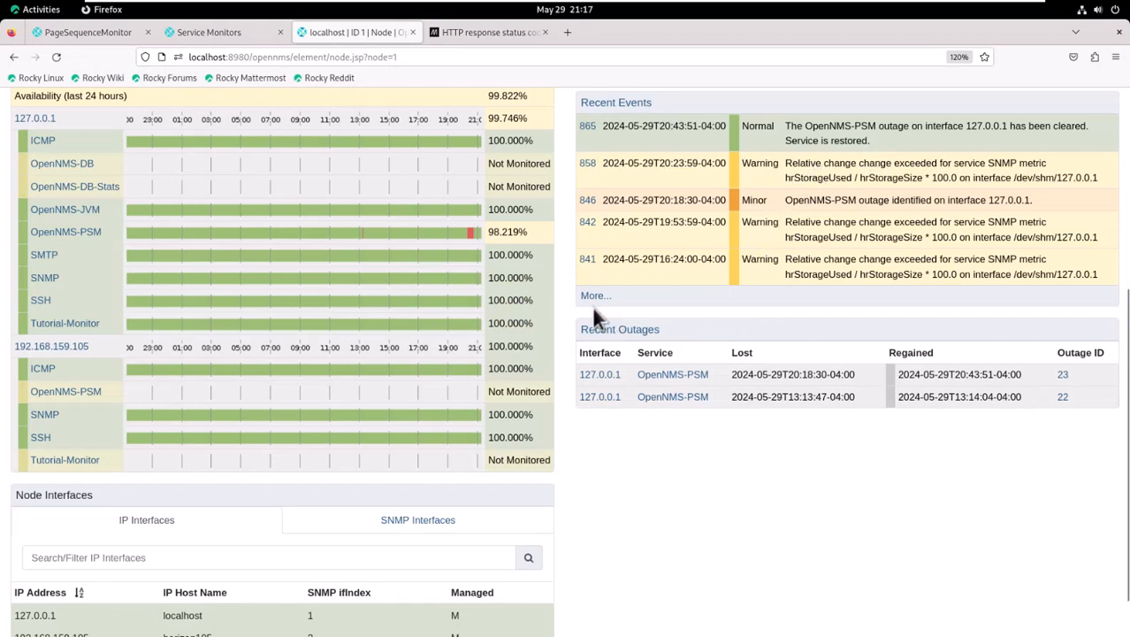
{"action": "left_click", "coordinate": [58, 58]}
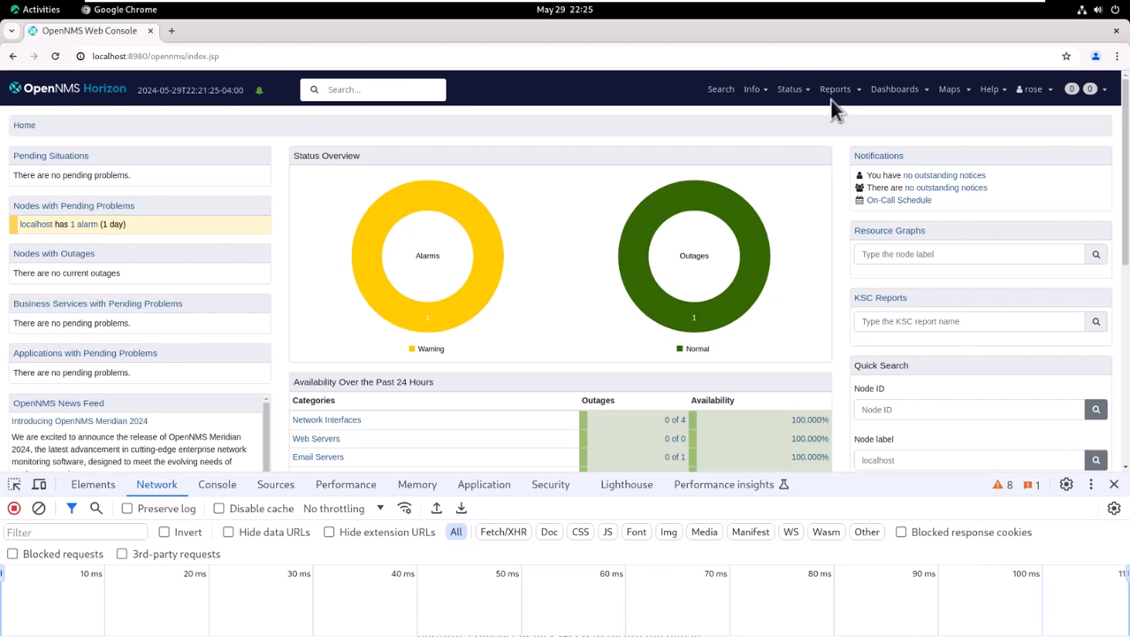
In Chrome, open the web console's Events status page and enlarge the network log to show its requests from the first one
{"action": "mouse_move", "coordinate": [791, 92]}
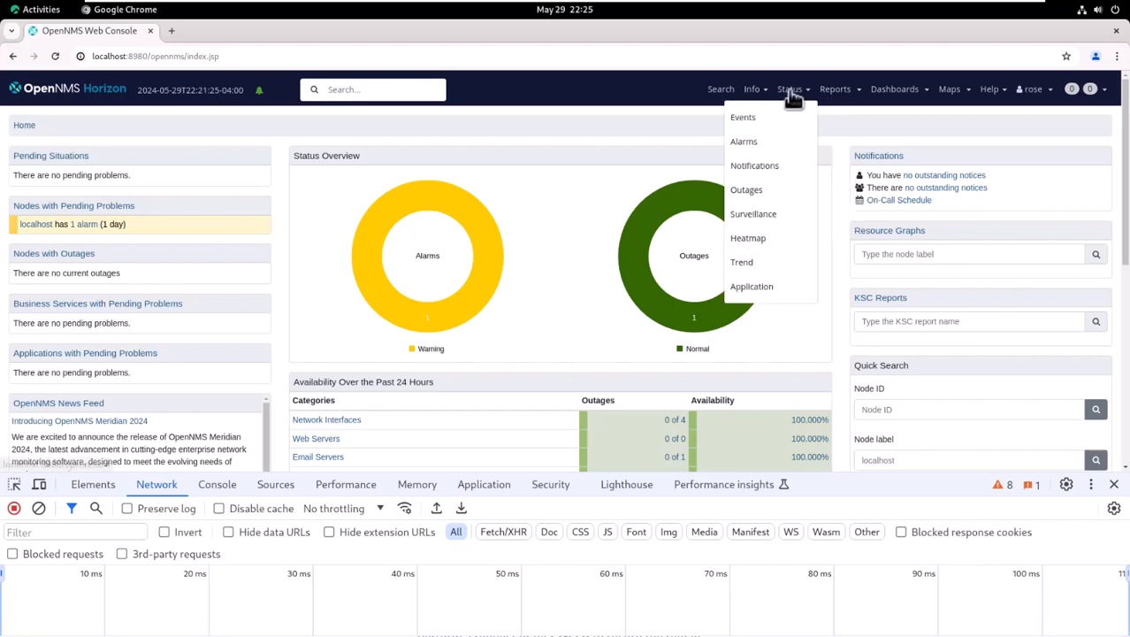
{"action": "left_click", "coordinate": [748, 122]}
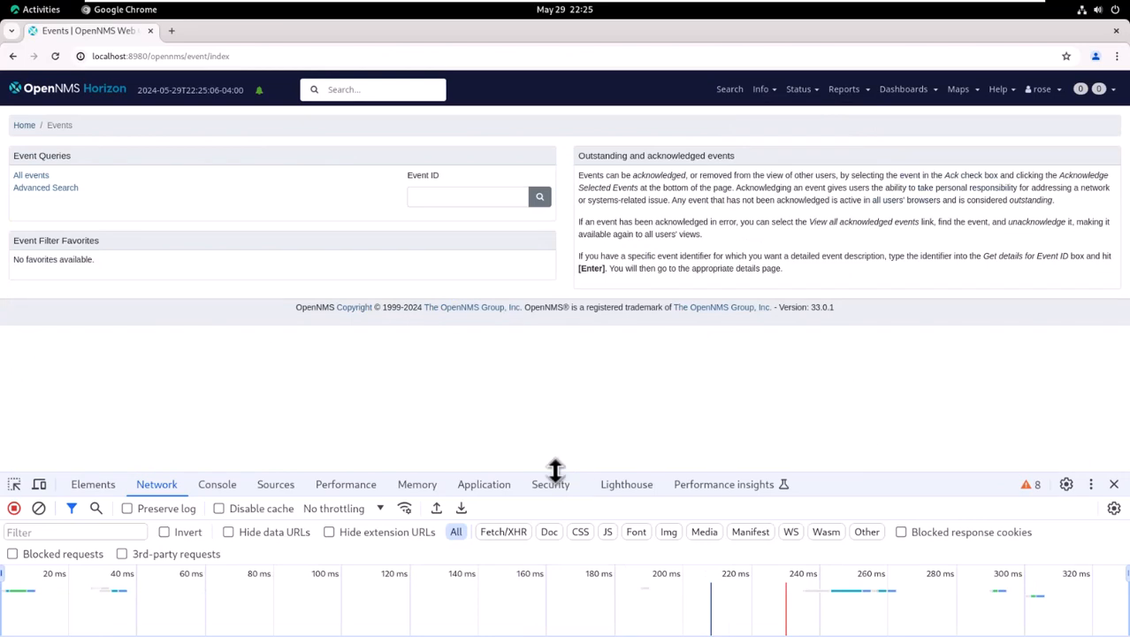
{"action": "left_click_drag", "start_coordinate": [555, 470], "coordinate": [674, 150]}
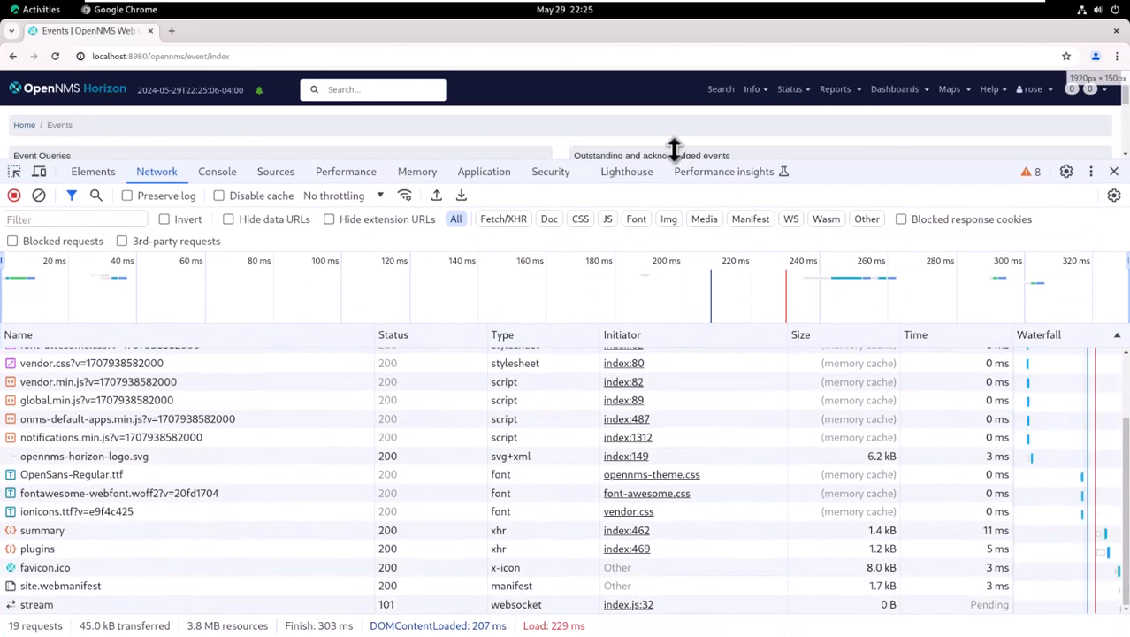
{"action": "scroll", "coordinate": [323, 487], "scroll_direction": "up", "scroll_amount": 2}
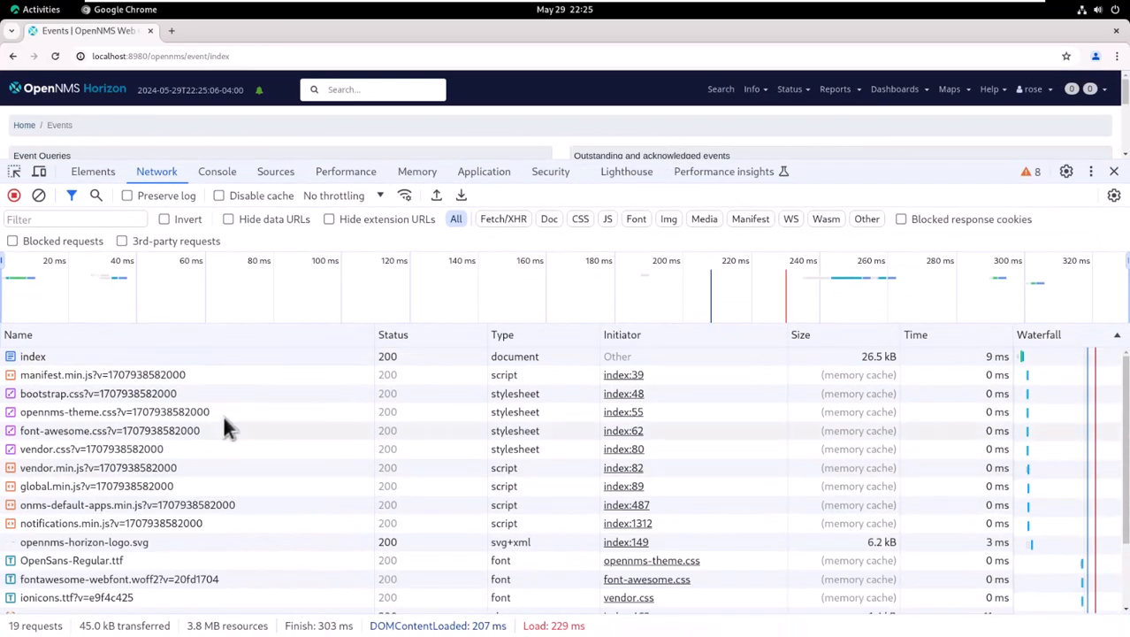
Examine the index request's headers and read through its response HTML for text suitable as a success match
{"action": "left_click", "coordinate": [41, 357]}
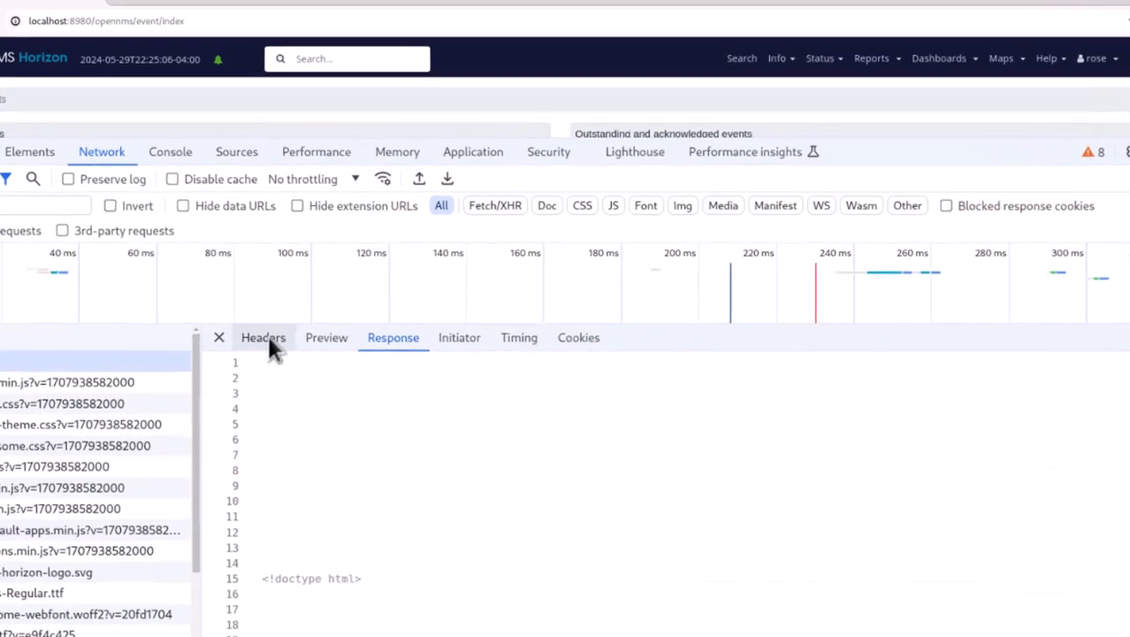
{"action": "left_click", "coordinate": [299, 336]}
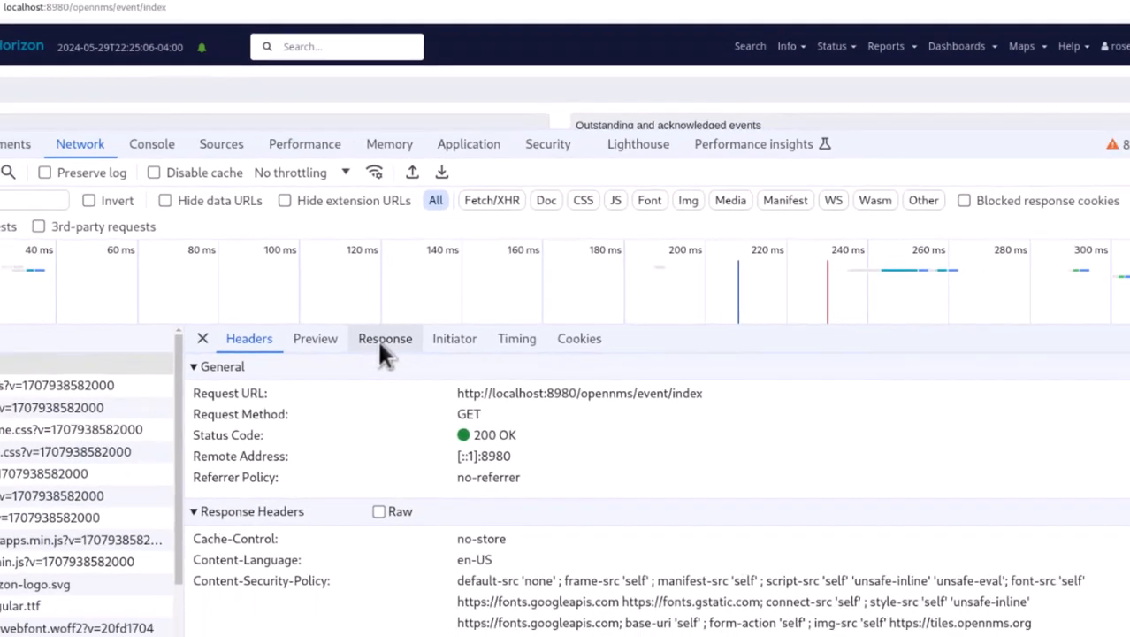
{"action": "left_click", "coordinate": [386, 339]}
{"action": "scroll", "coordinate": [597, 430], "scroll_direction": "down", "scroll_amount": 10}
{"action": "left_click", "coordinate": [659, 449]}
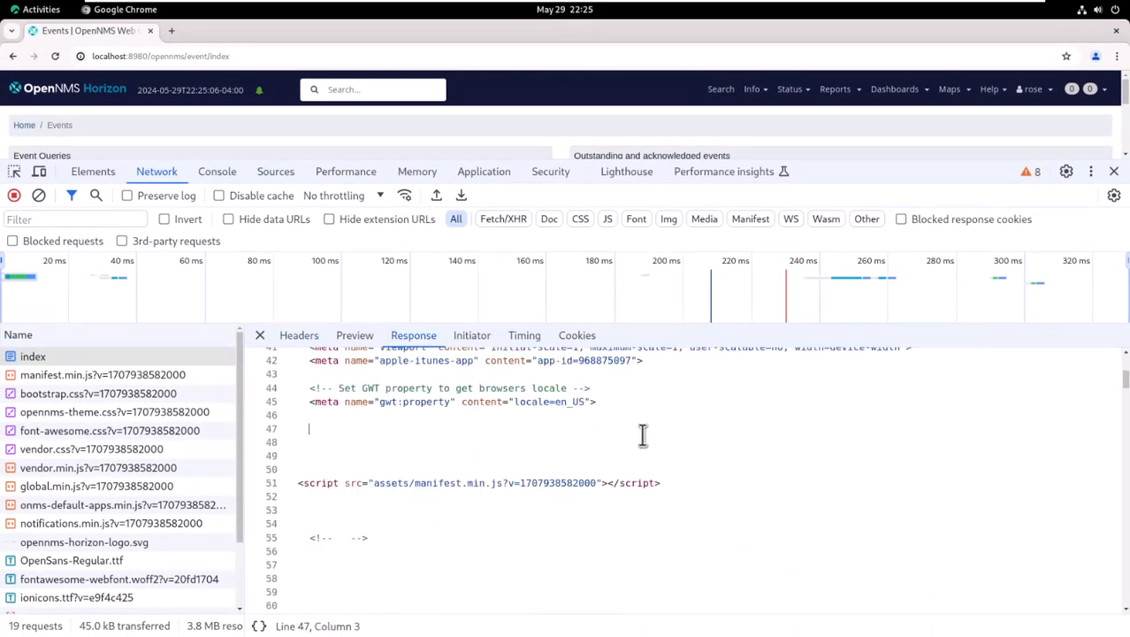
{"action": "key", "text": "Page_Down"}
{"action": "key", "text": "Page_Down"}
{"action": "key", "text": "Page_Down"}
{"action": "key", "text": "Page_Down"}
{"action": "key", "text": "Page_Down"}
{"action": "key", "text": "Page_Down"}
{"action": "key", "text": "Page_Down"}
{"action": "key", "text": "Page_Down"}
{"action": "key", "text": "Page_Down"}
{"action": "key", "text": "Page_Down"}
{"action": "key", "text": "Page_Down"}
{"action": "key", "text": "Page_Down"}
{"action": "key", "text": "Page_Down"}
{"action": "key", "text": "Page_Down"}
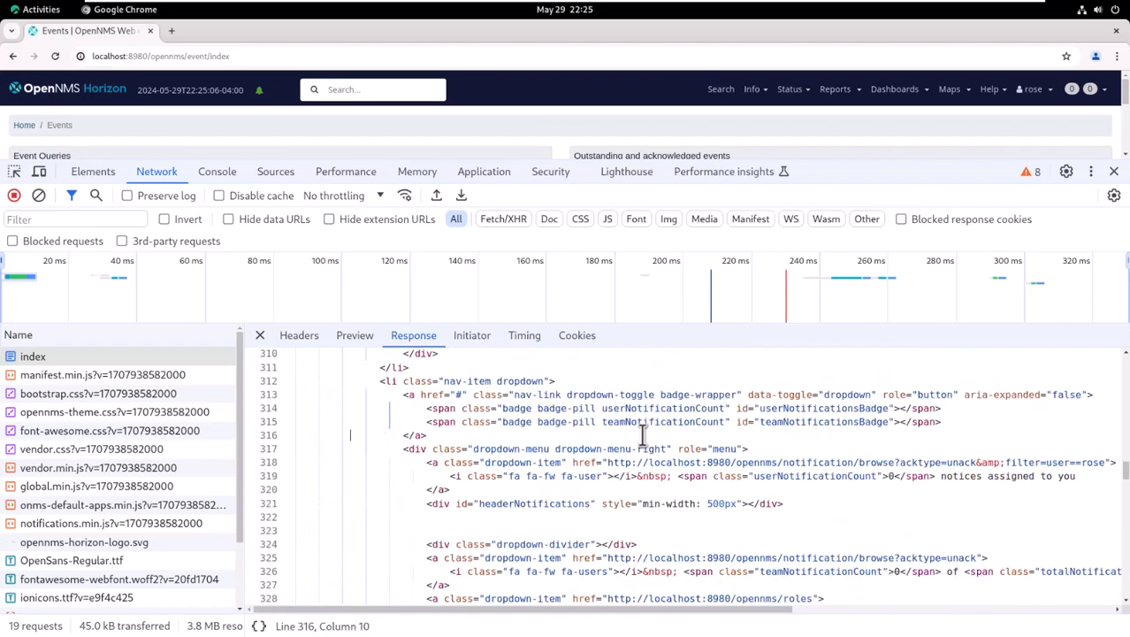
{"action": "key", "text": "Page_Down"}
{"action": "key", "text": "Page_Down"}
{"action": "key", "text": "Page_Down"}
{"action": "key", "text": "Page_Down"}
{"action": "key", "text": "Page_Down"}
{"action": "key", "text": "Page_Down"}
{"action": "key", "text": "Page_Down"}
{"action": "key", "text": "Page_Down"}
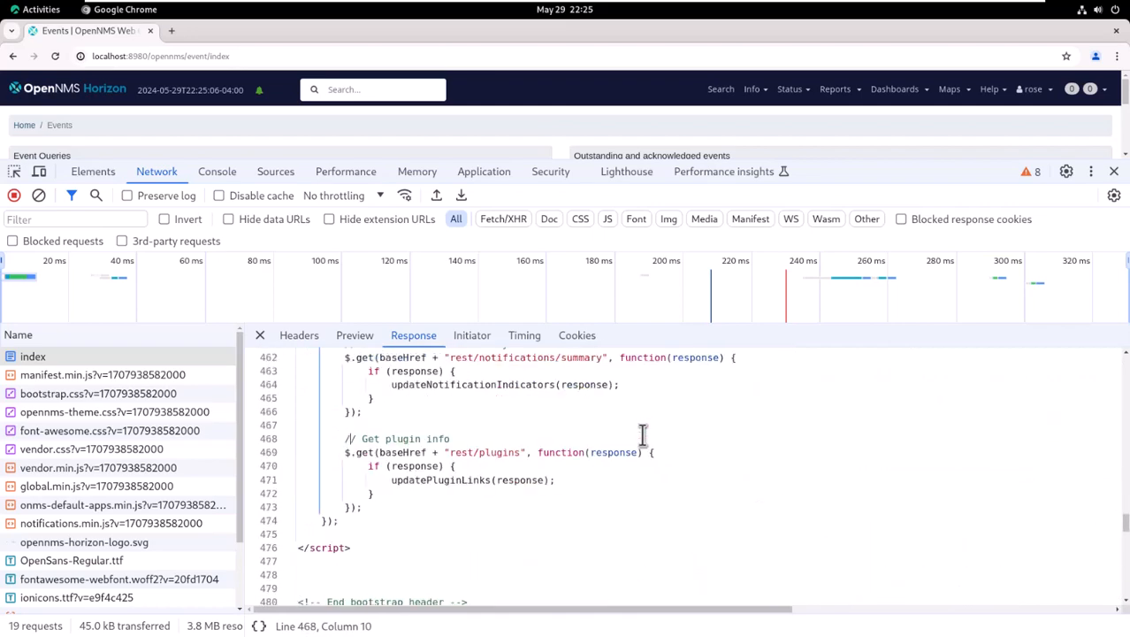
{"action": "key", "text": "Page_Down"}
{"action": "key", "text": "Page_Down"}
{"action": "key", "text": "Page_Down"}
{"action": "key", "text": "Page_Down"}
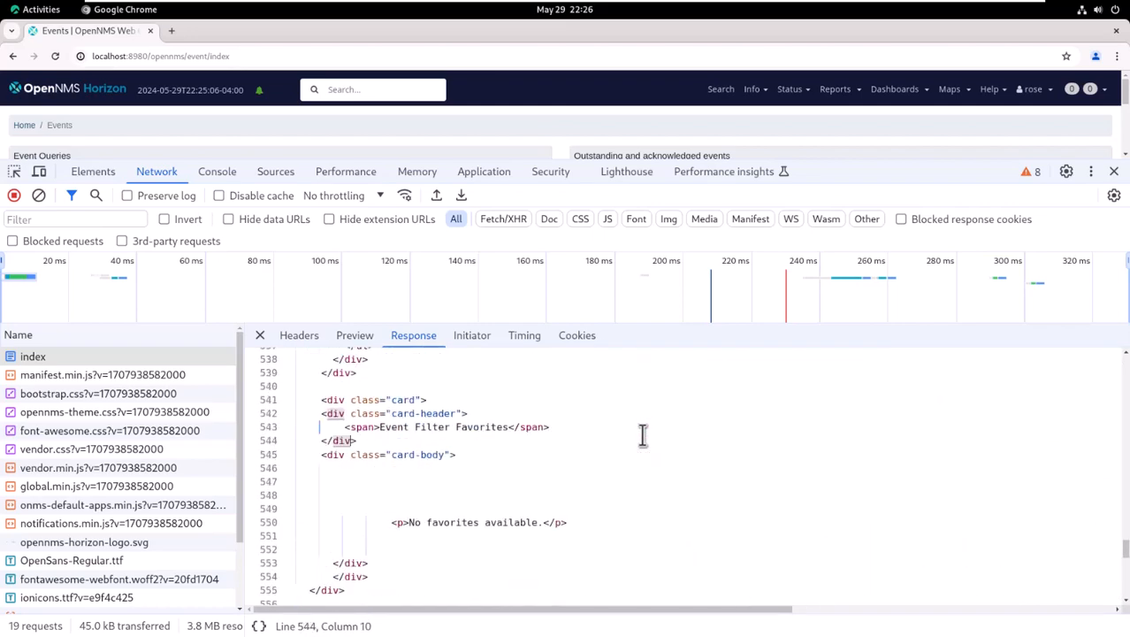
{"action": "key", "text": "Page_Down"}
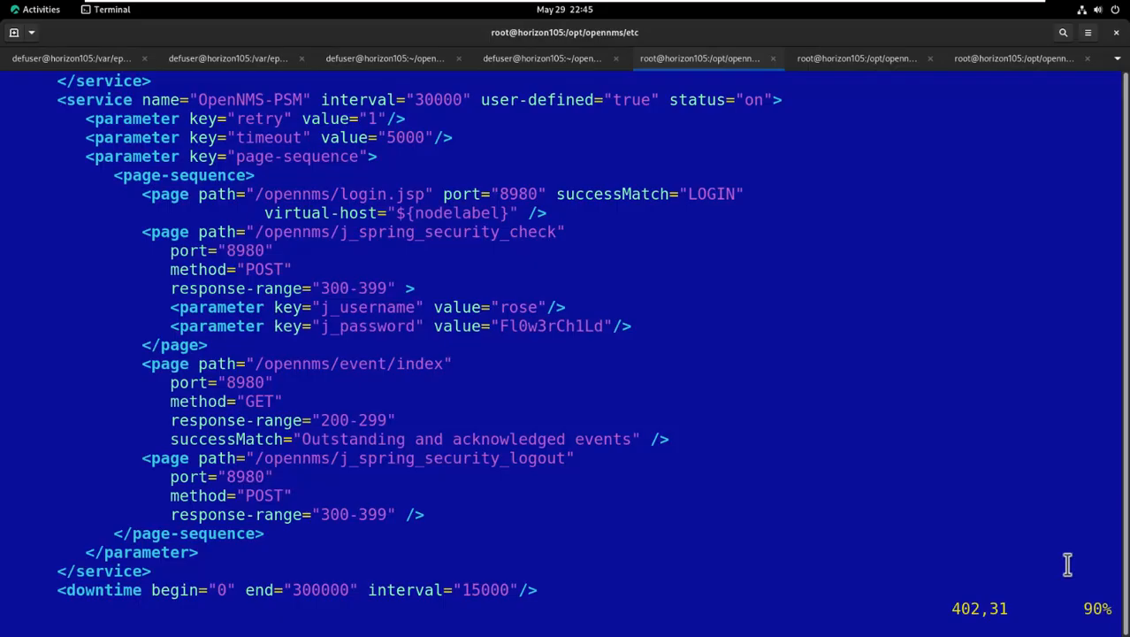
In the terminal, save the edited OpenNMS-PSM page sequence, exit the editor, and send the reloadDaemonConfig event for Pollerd again
{"action": "type", "text": ":wq"}
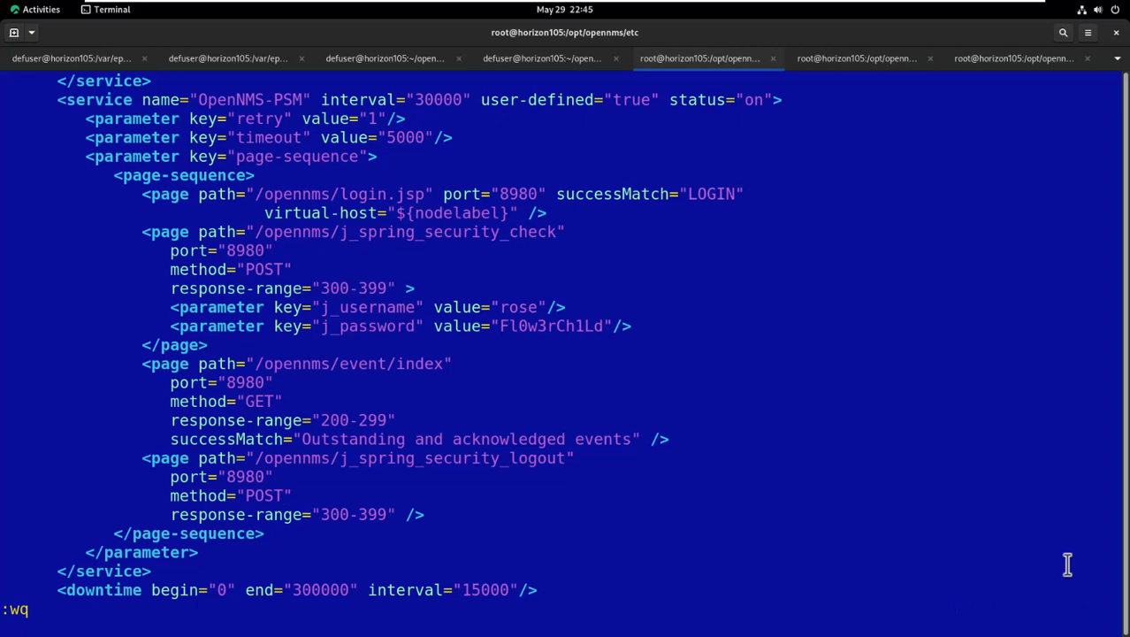
{"action": "key", "text": "Return"}
{"action": "key", "text": "ctrl+Page_Down"}
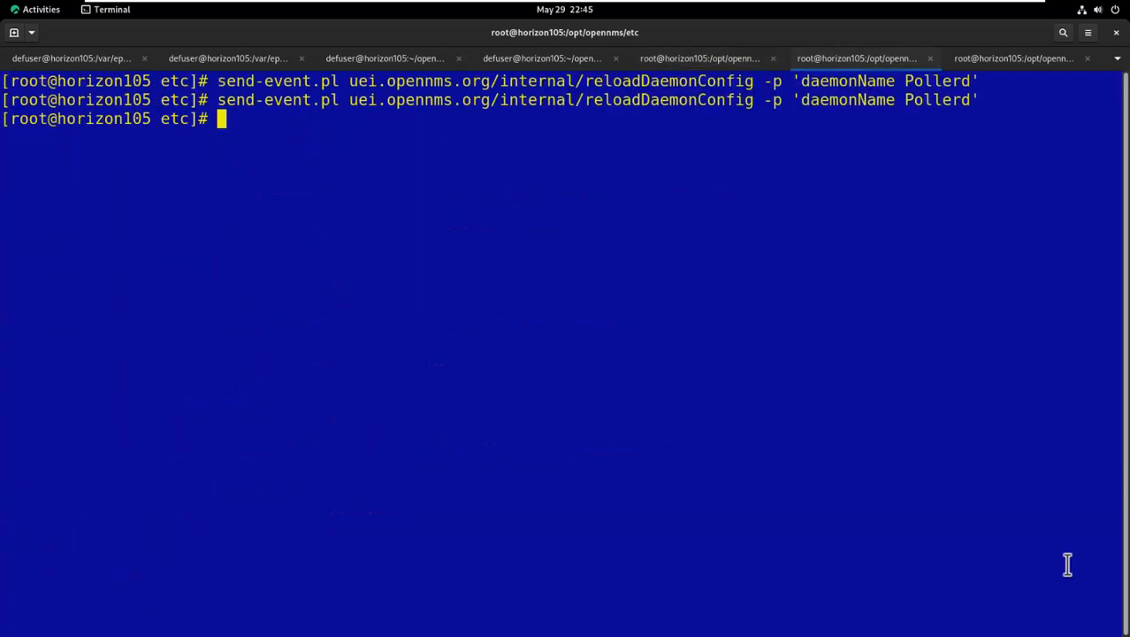
{"action": "key", "text": "Up"}
{"action": "key", "text": "Return"}
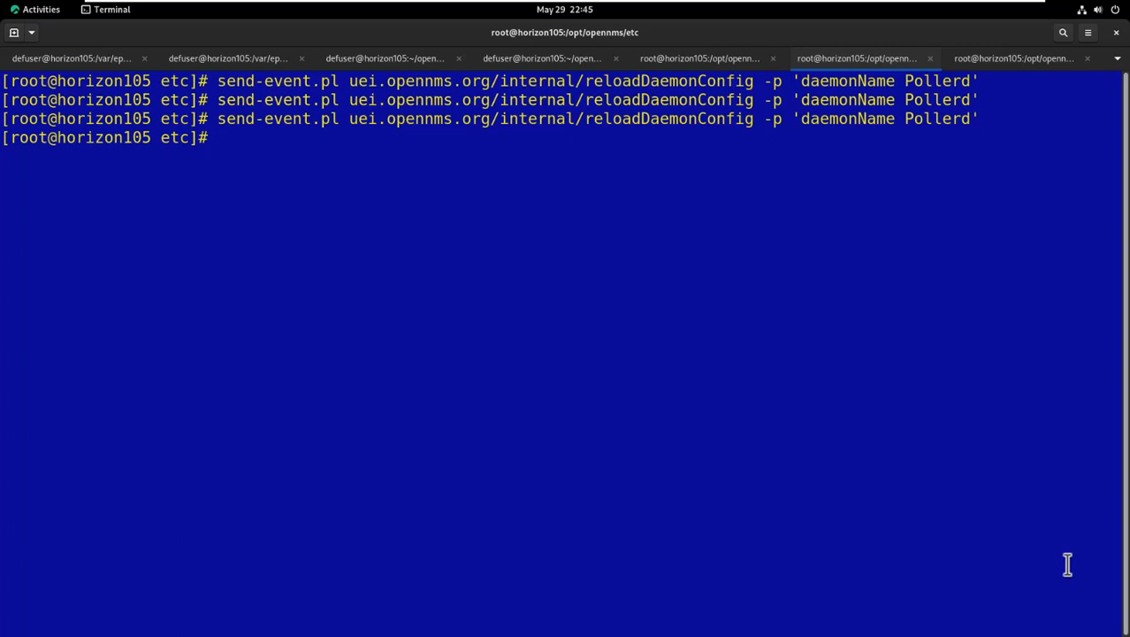
In Firefox, refresh the localhost node page and review the page-sequence parameters of the OpenNMS-PSM service on 127.0.0.1
{"action": "key", "text": "alt+Tab"}
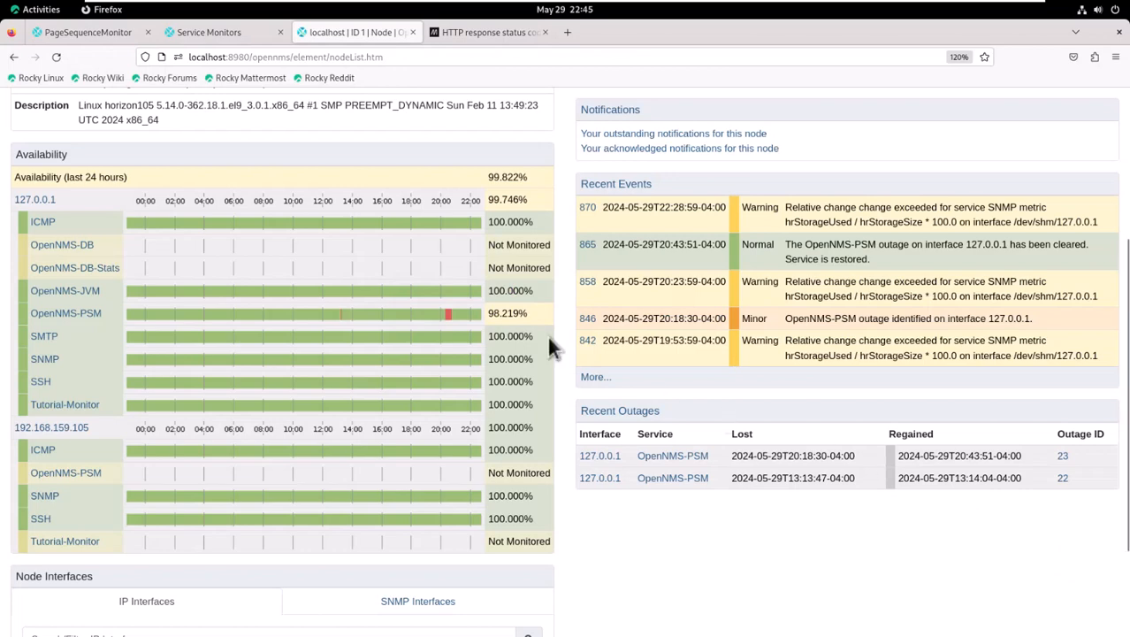
{"action": "left_click", "coordinate": [56, 57]}
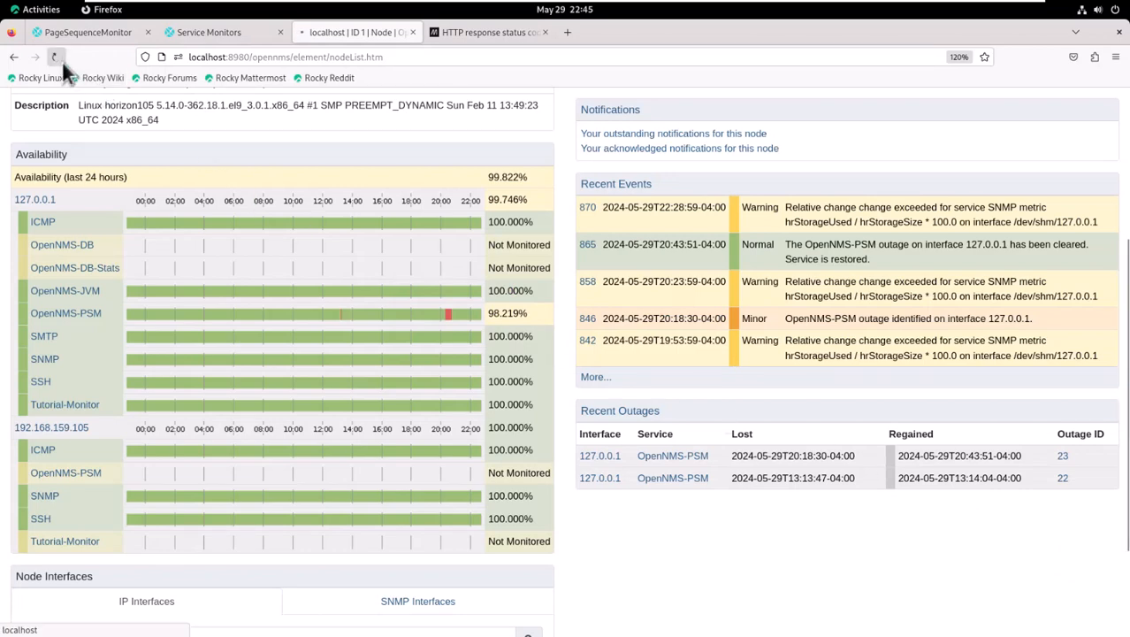
{"action": "left_click", "coordinate": [94, 318]}
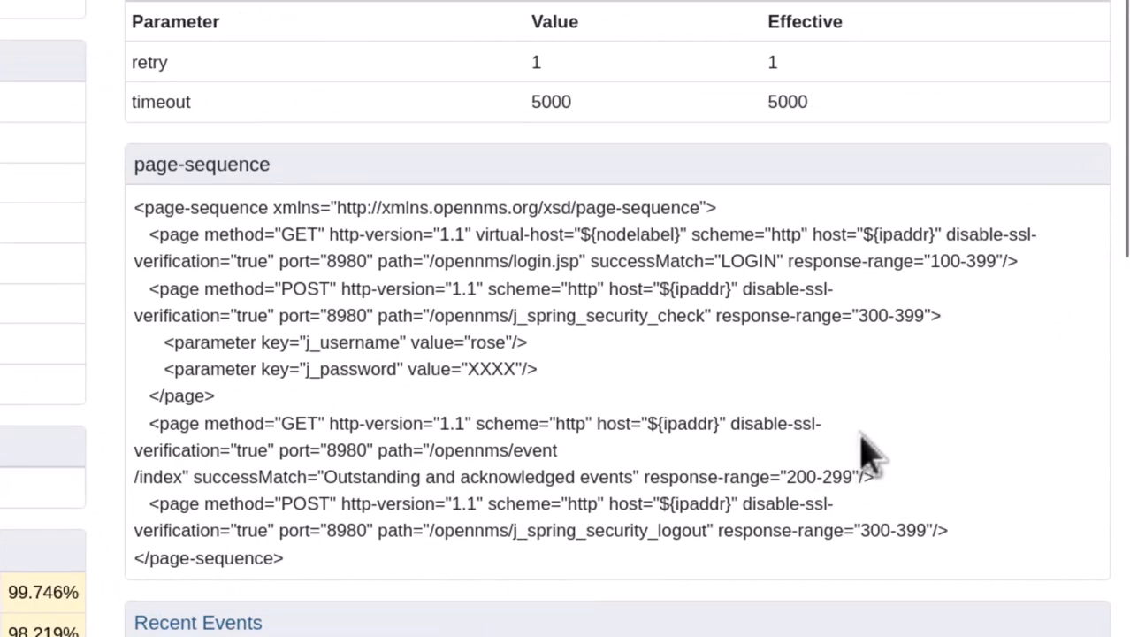
{"action": "scroll", "coordinate": [866, 451], "scroll_direction": "down", "scroll_amount": 2}
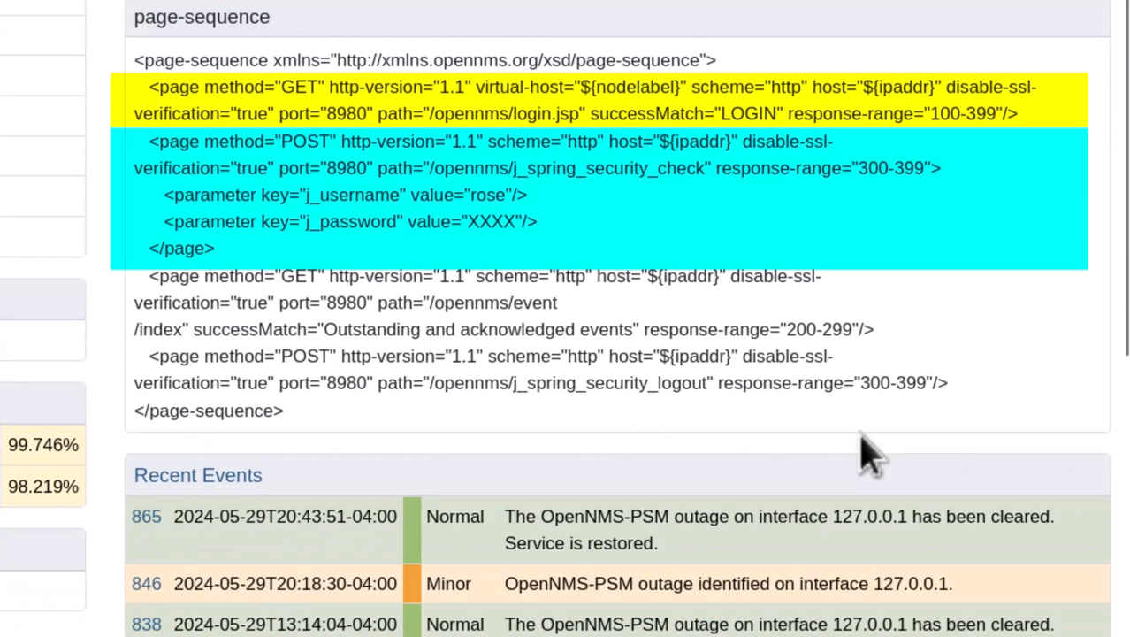